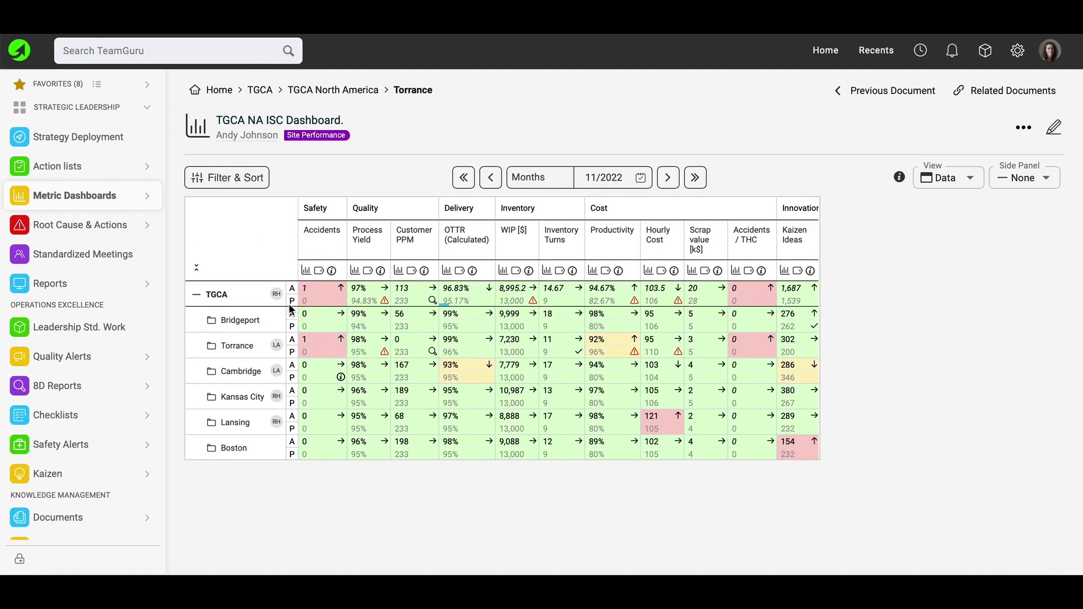
- Open the TGCA North America dashboard list to reach the TGCA NA ISC Dashboard's edit form
click(89, 195)
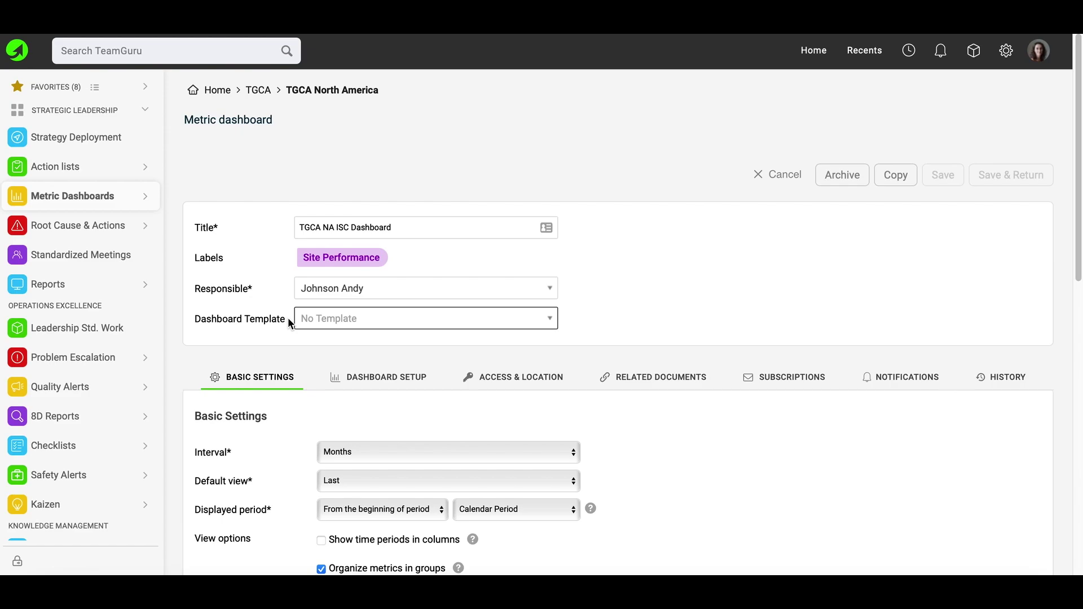
click(333, 319)
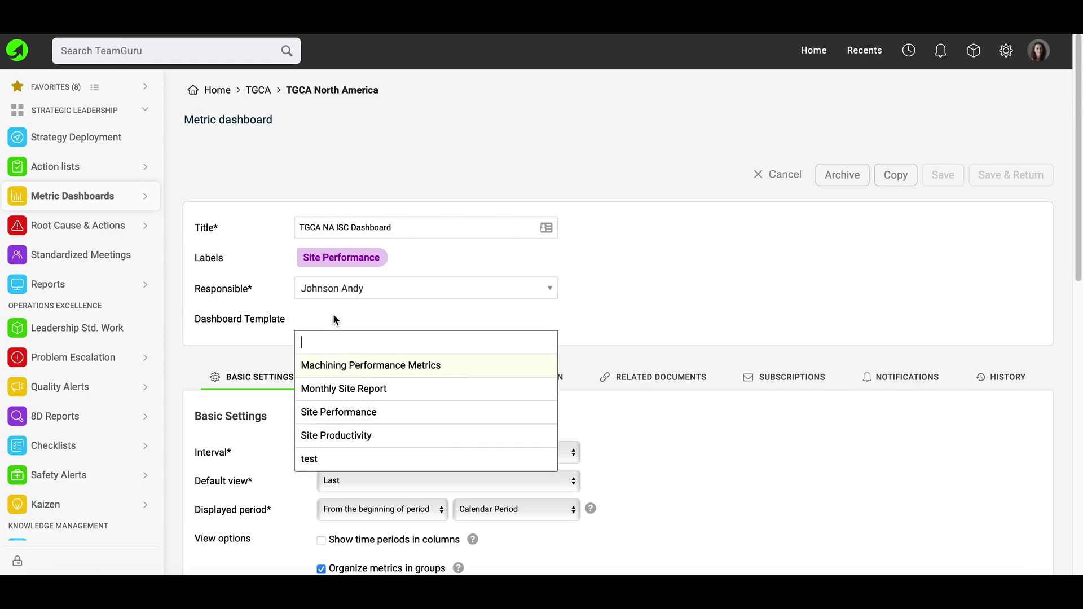
click(243, 327)
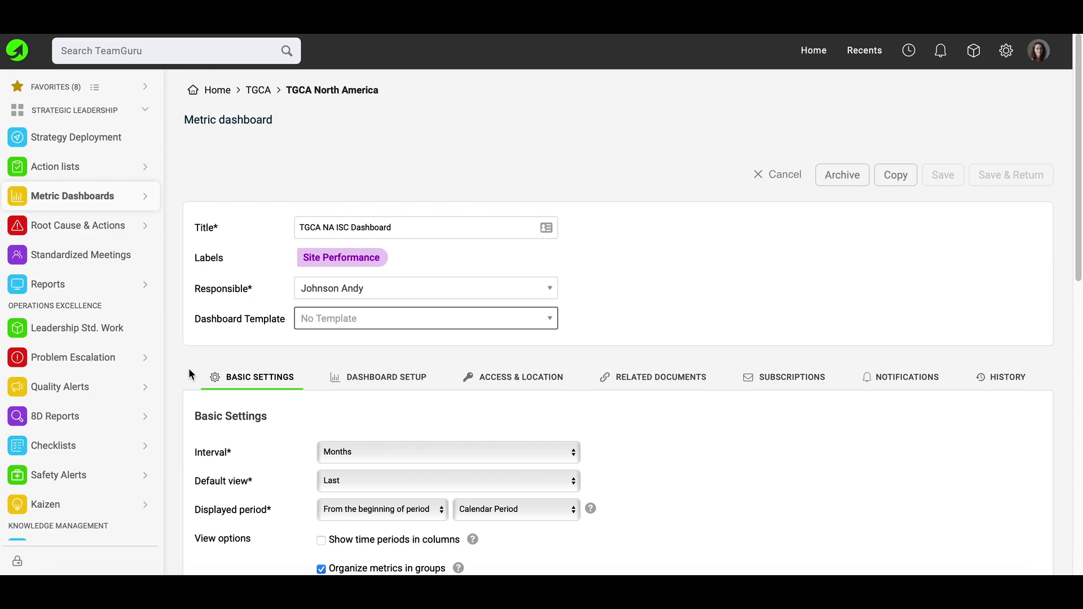
scroll(358, 435, down, 1)
click(358, 436)
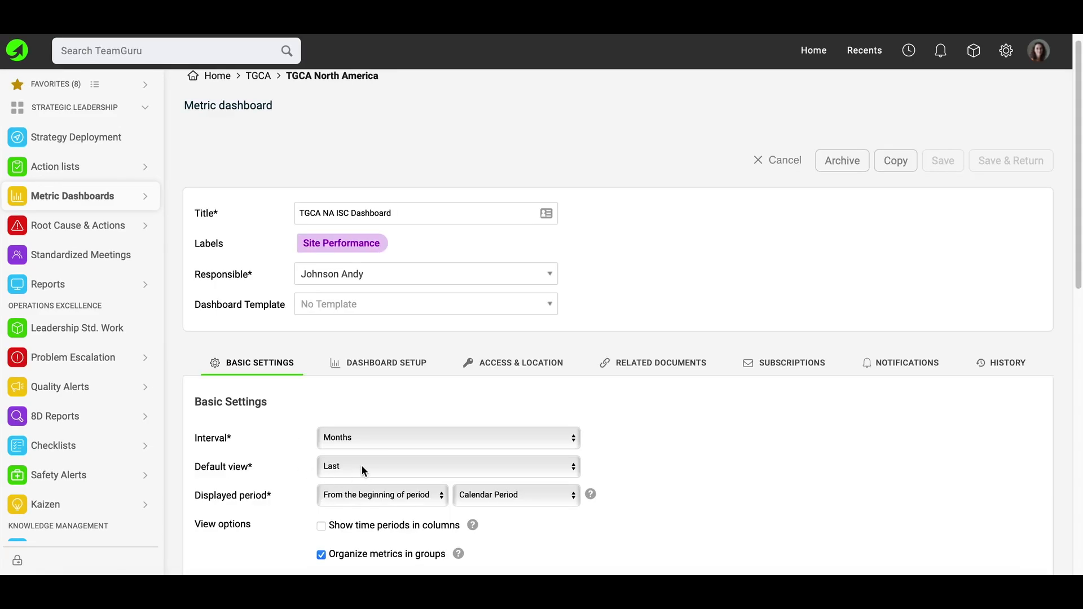
click(360, 468)
click(358, 465)
click(436, 496)
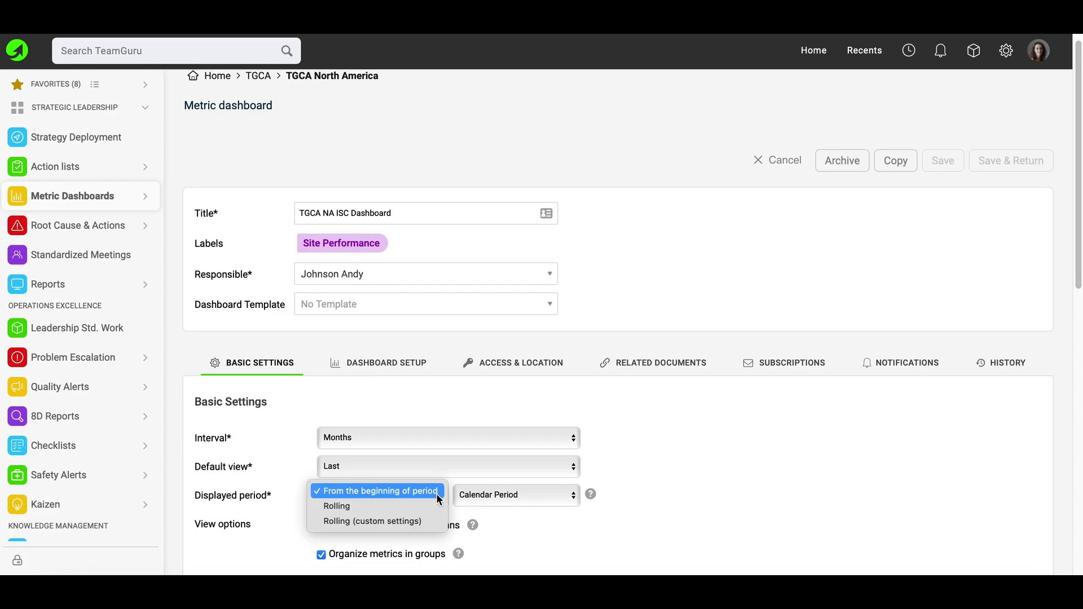
click(508, 512)
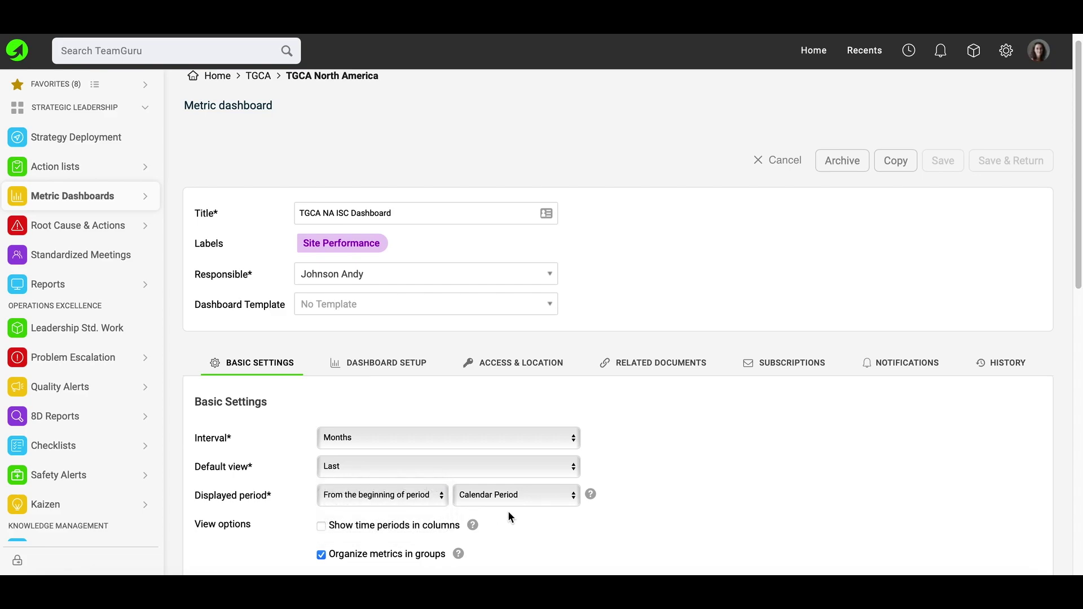
click(535, 495)
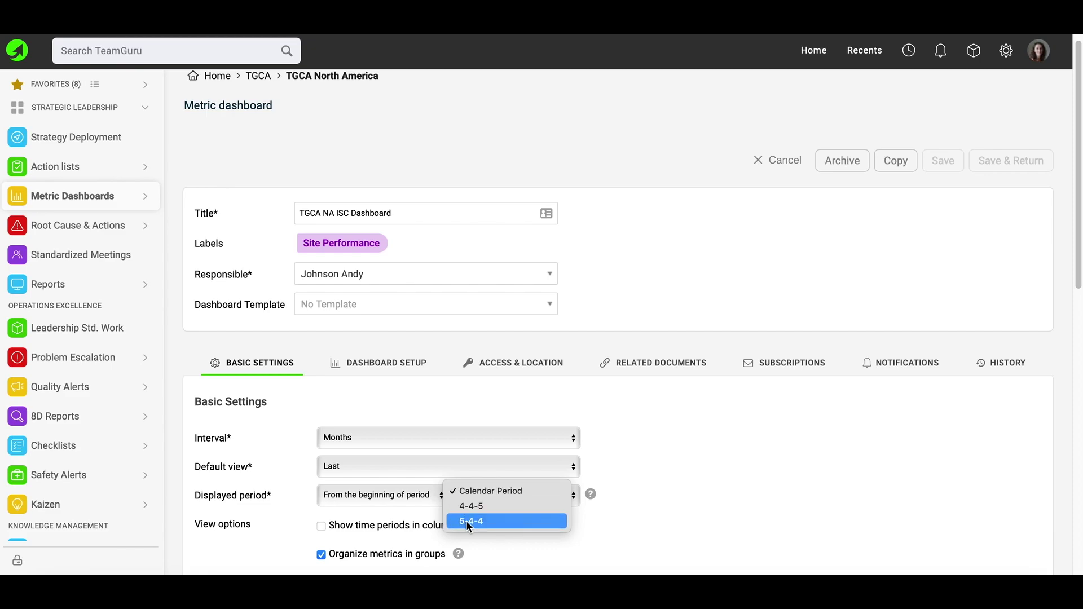
click(586, 518)
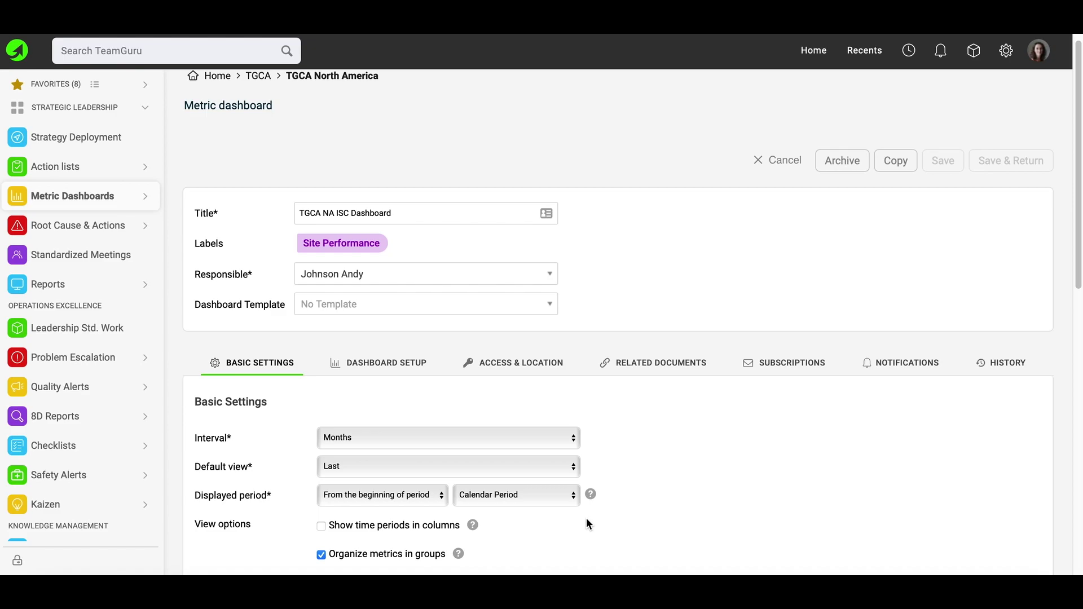
scroll(504, 386, down, 2)
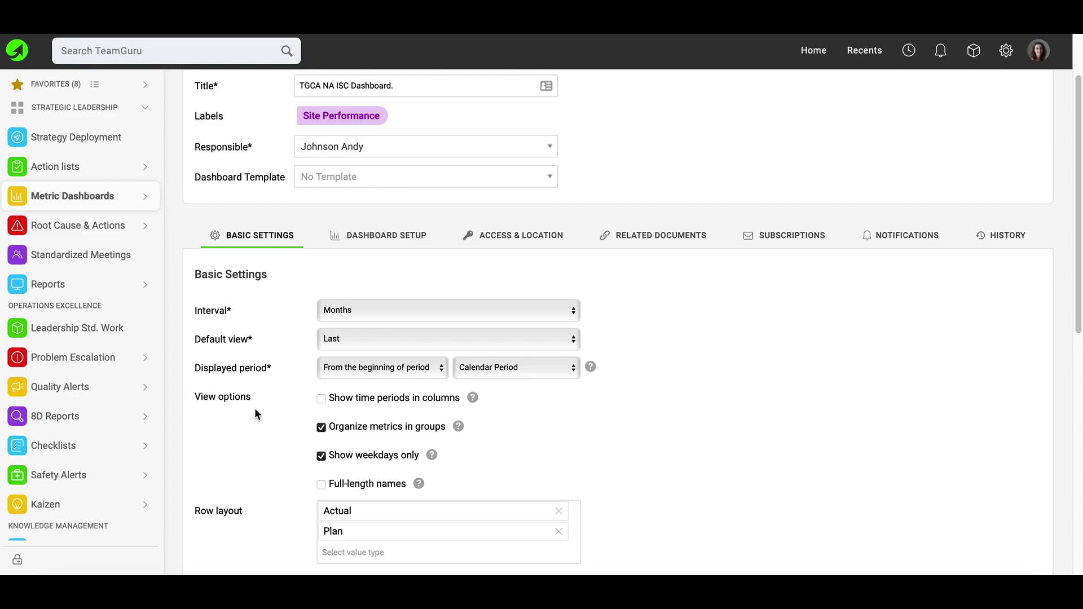
click(321, 399)
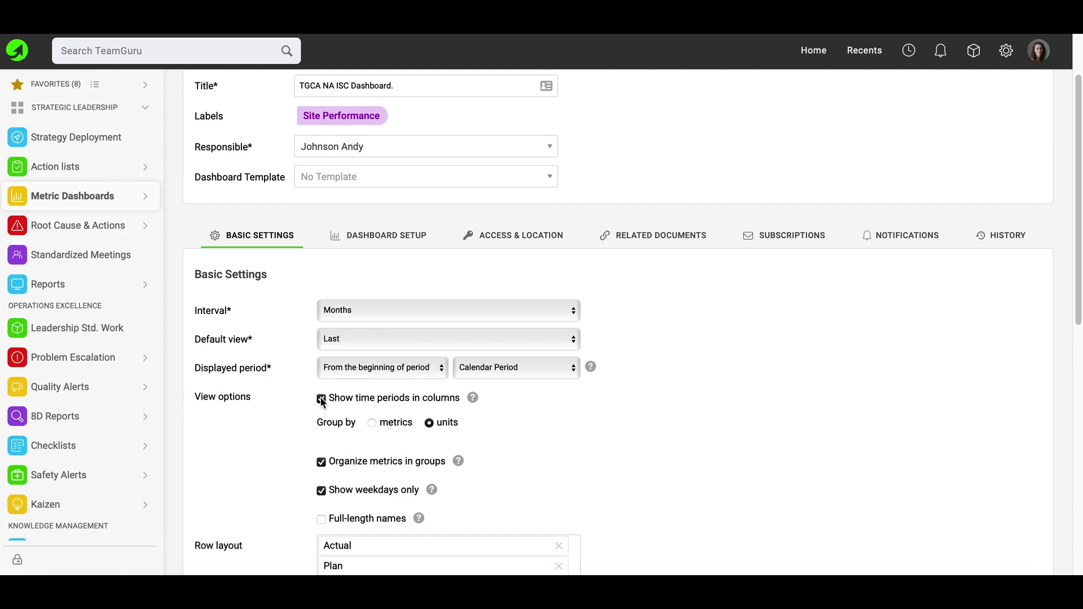
mouse_move(471, 400)
click(383, 422)
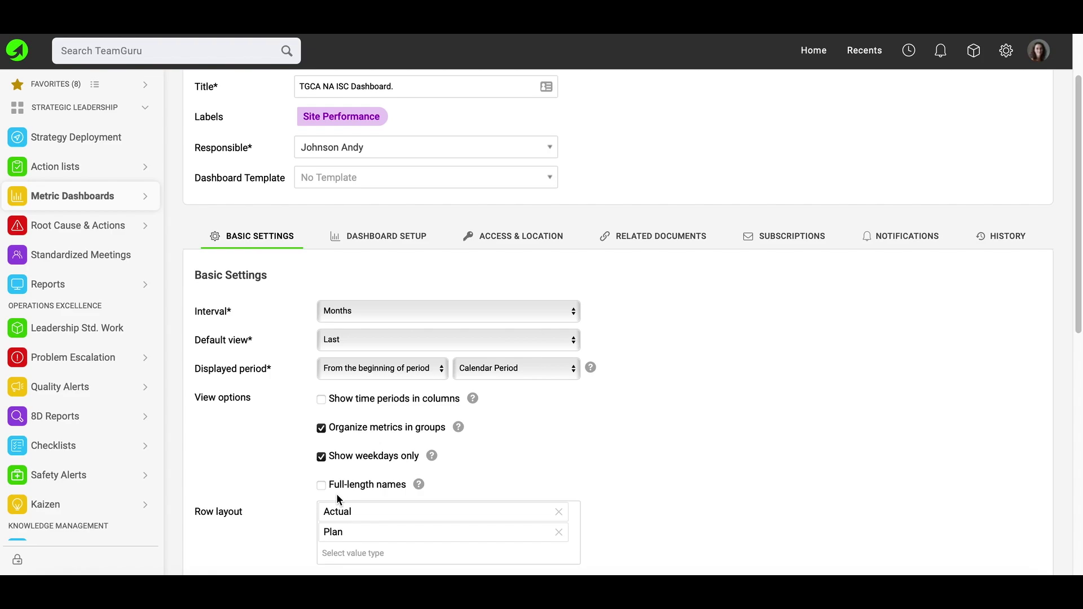
- Close the row layout choices and view August–December 2022 columns with the August comments column
scroll(337, 493, down, 2)
scroll(337, 491, down, 1)
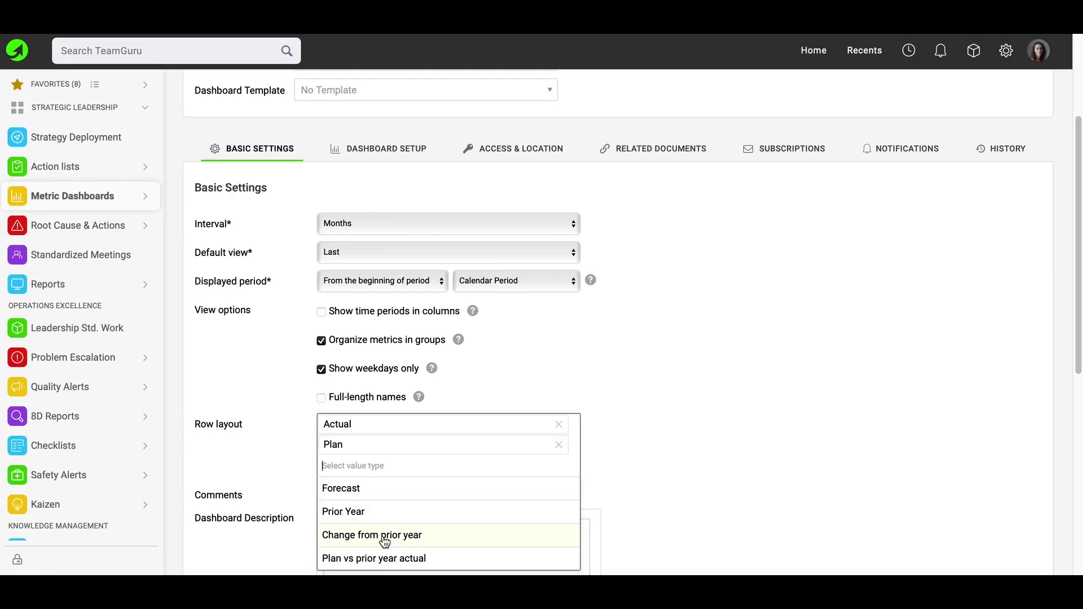
click(293, 424)
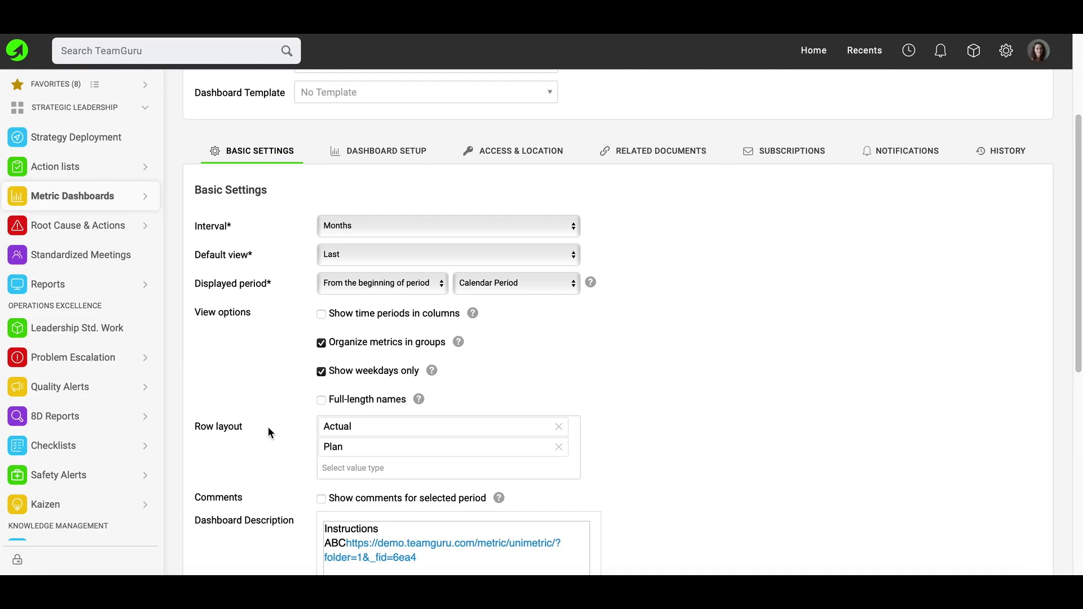
scroll(282, 502, down, 1)
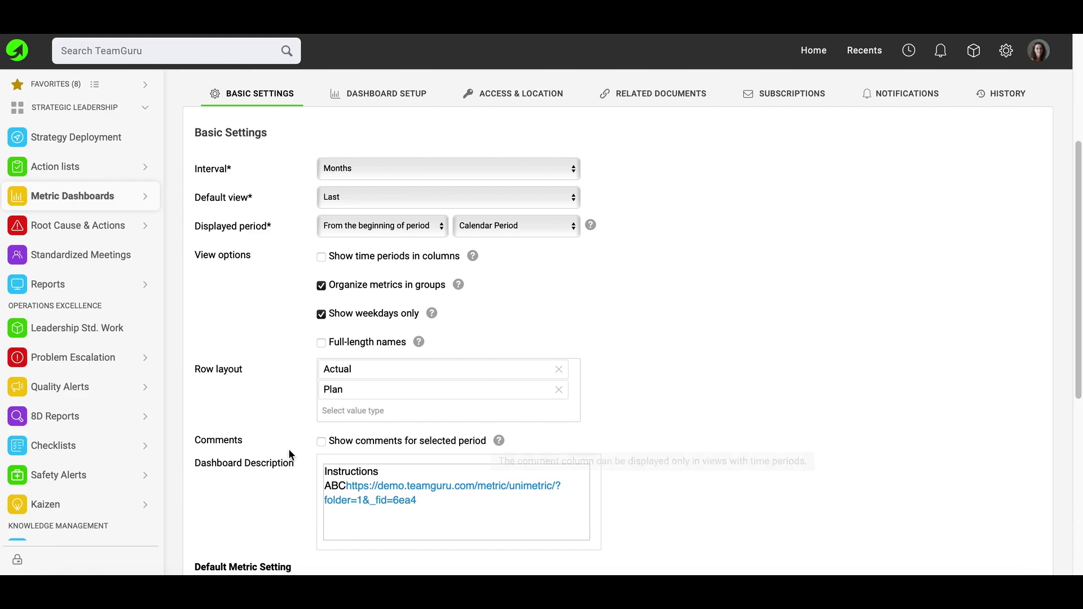
- Scroll the settings form down to the Dashboard Description reading 'Instructions ABC'
scroll(287, 449, down, 1)
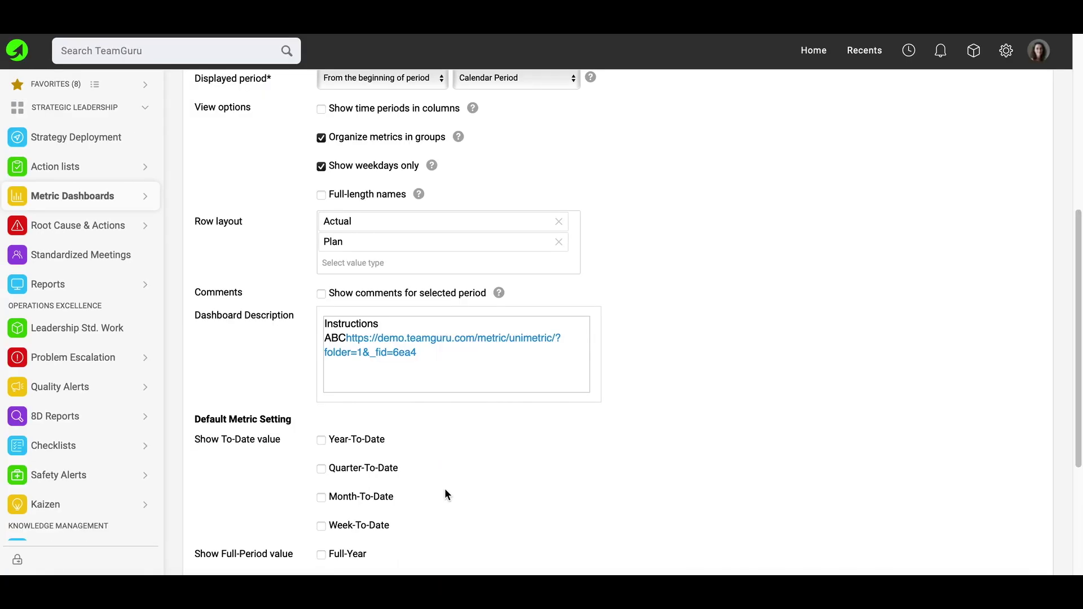
scroll(444, 489, down, 1)
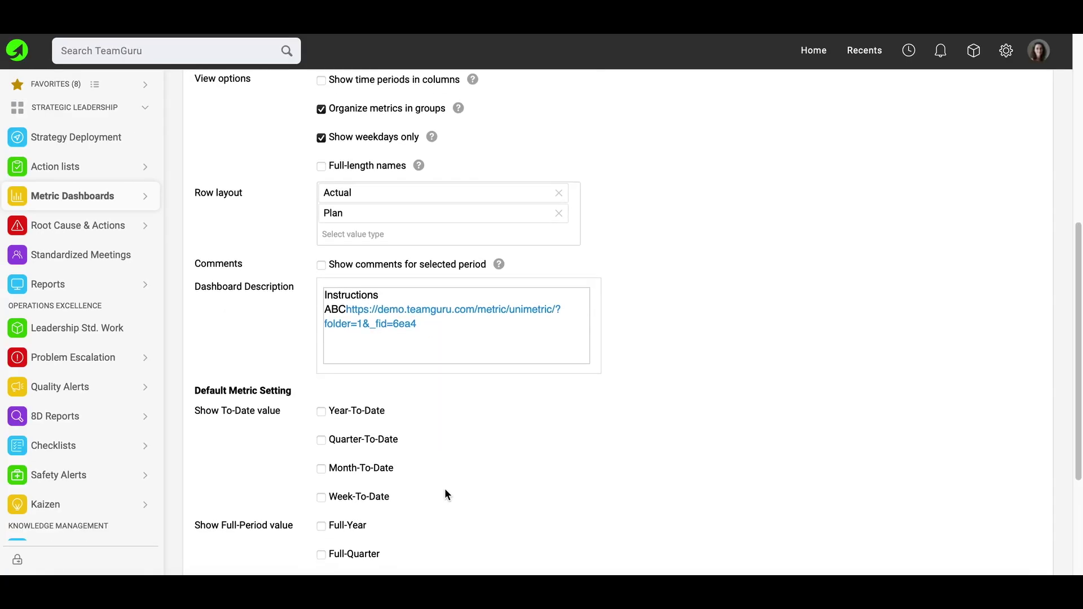
- Tick Require RCCA/8D 'When the goal is not met' in the Default Metric Setting
scroll(442, 427, down, 2)
scroll(474, 347, down, 2)
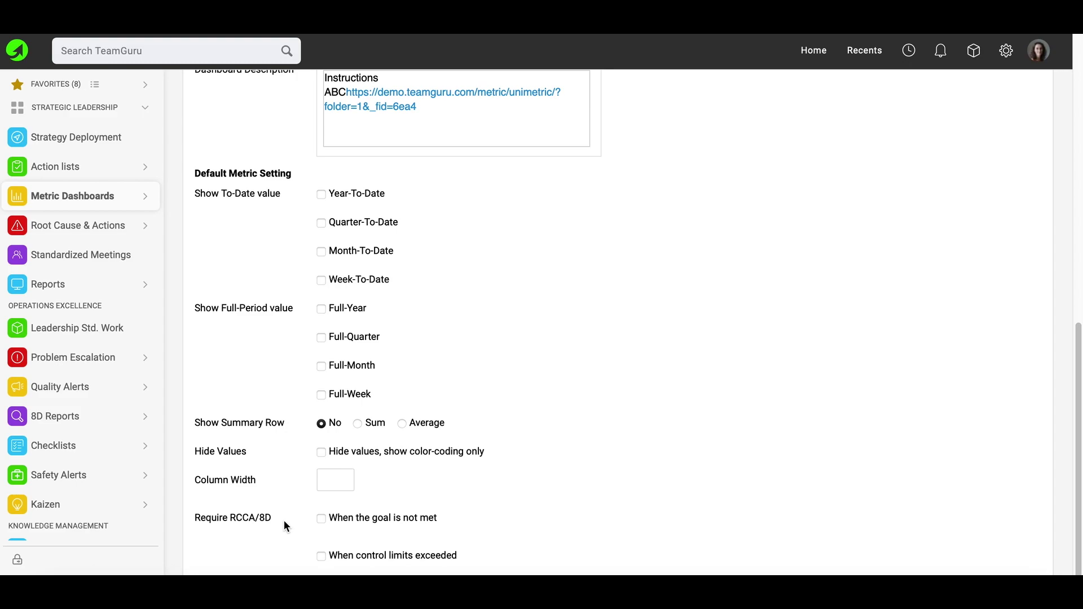
click(321, 519)
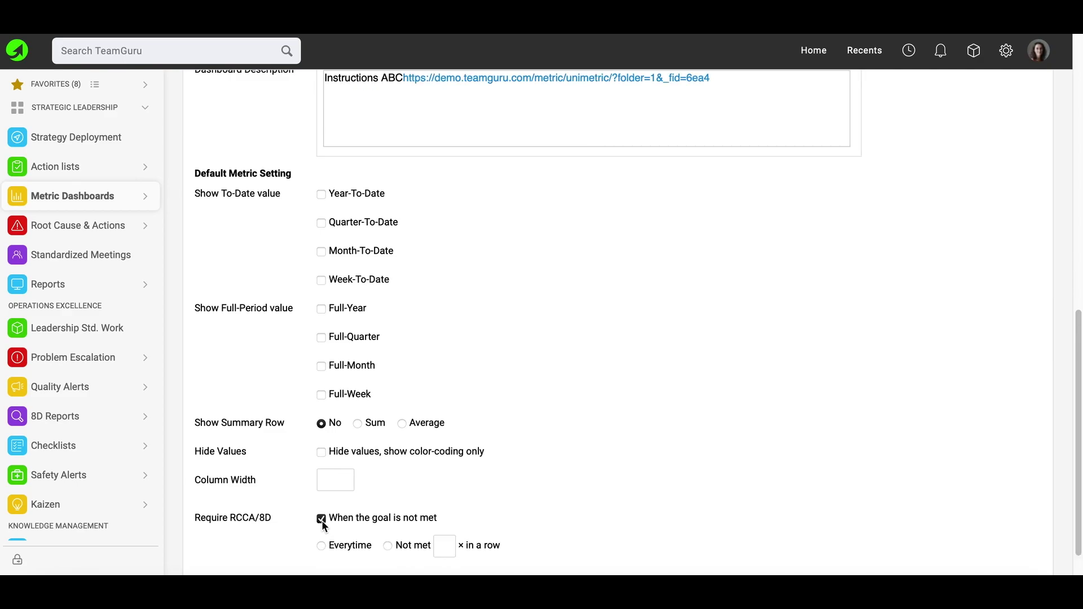
scroll(556, 517, down, 2)
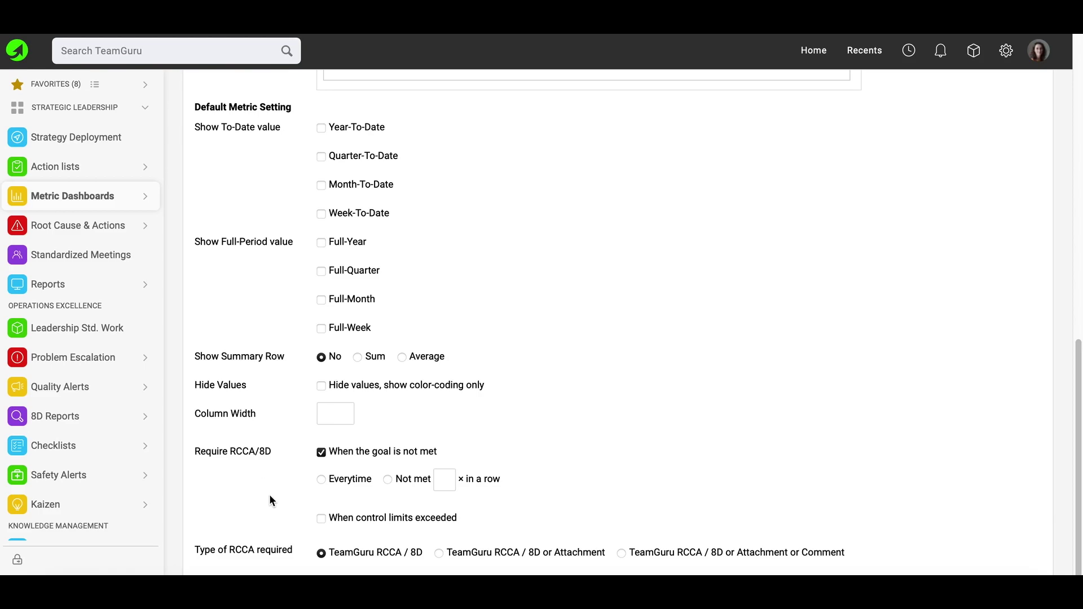
scroll(269, 496, up, 12)
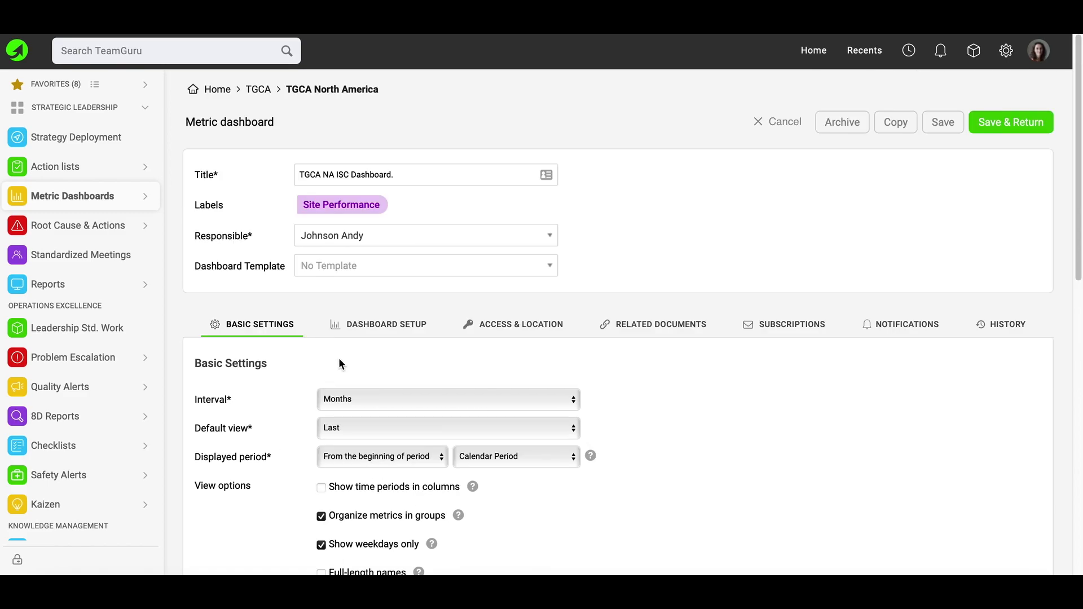
- In Dashboard Setup, start adding an Org. unit object, then cancel without adding it
click(378, 326)
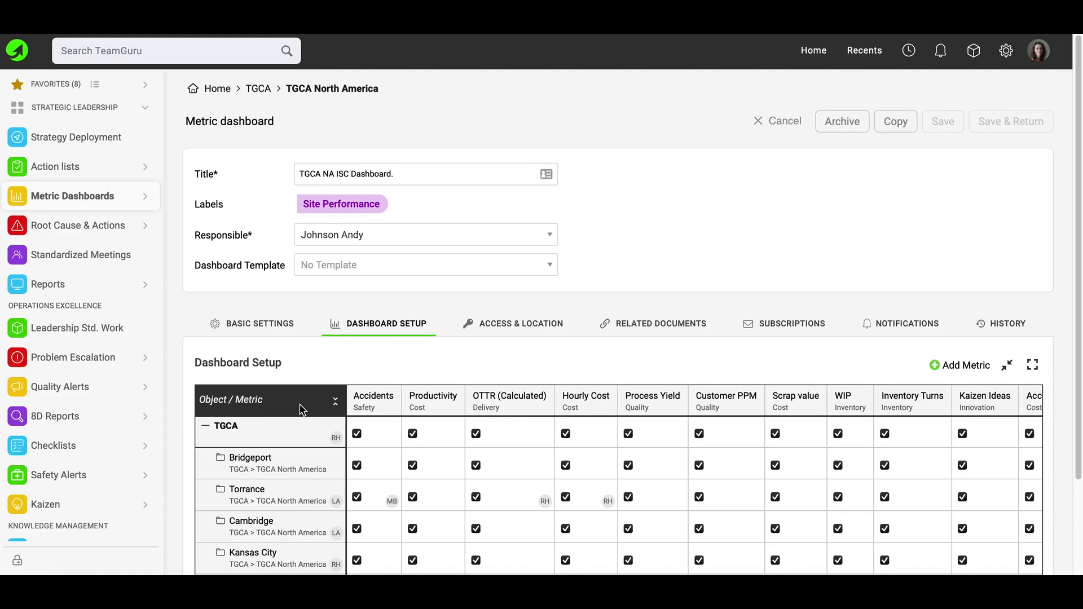
scroll(301, 407, down, 3)
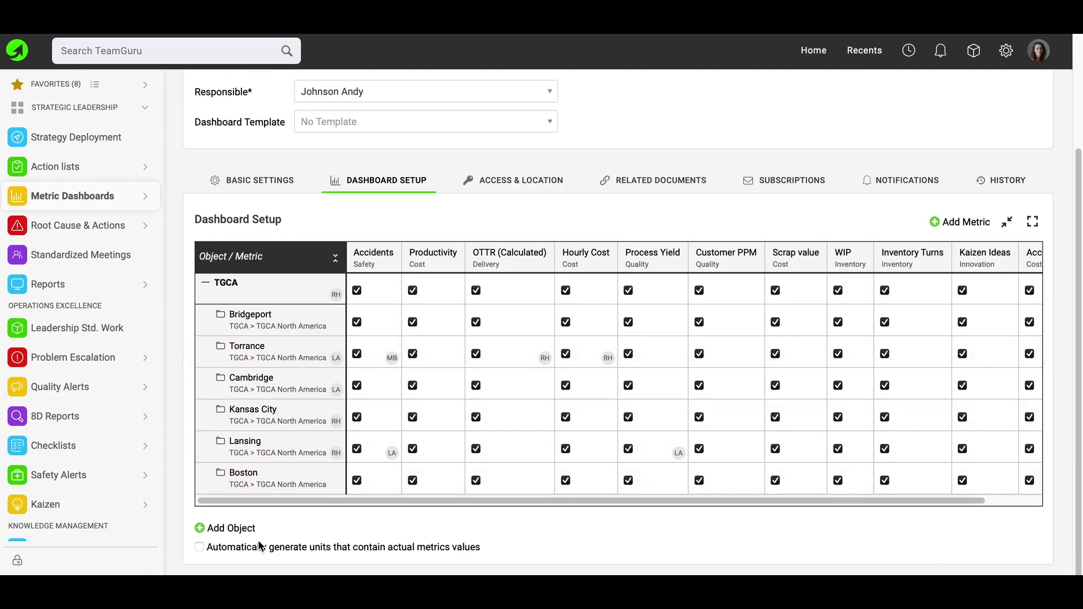
click(215, 531)
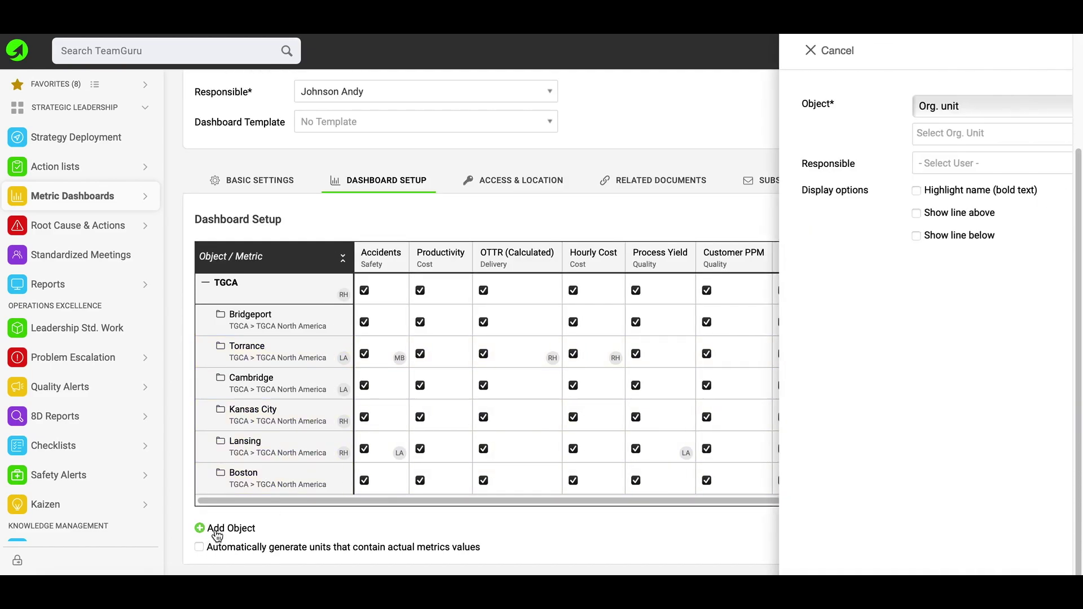
click(1034, 108)
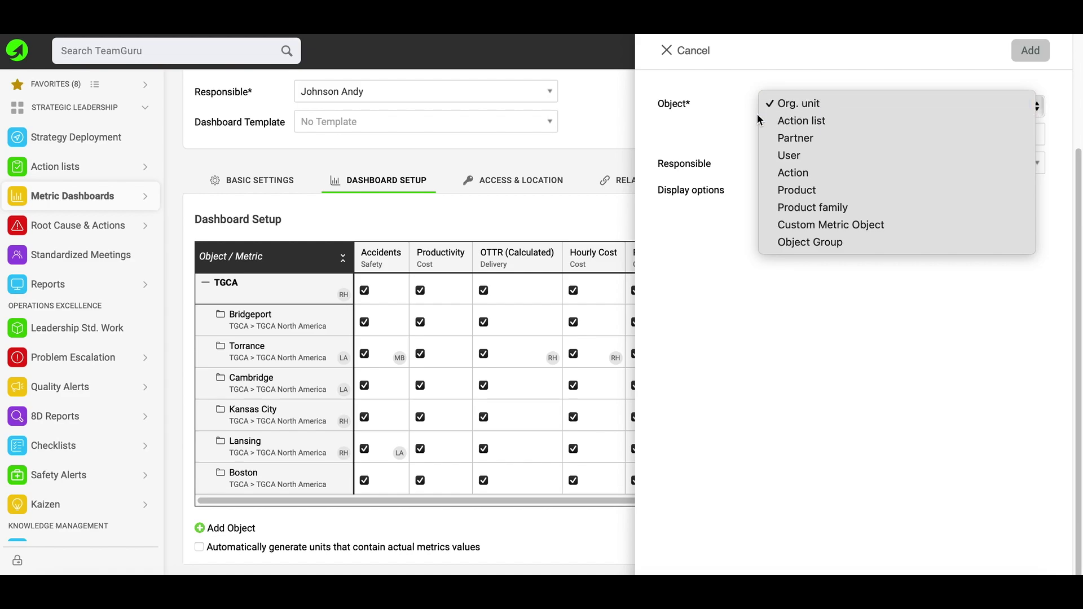
click(801, 105)
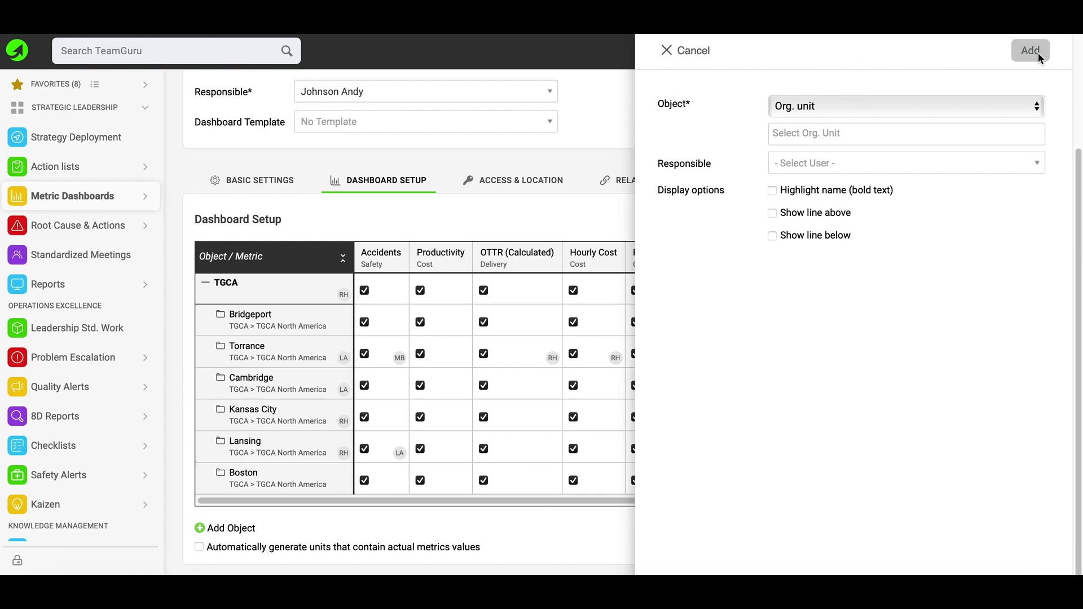
click(694, 51)
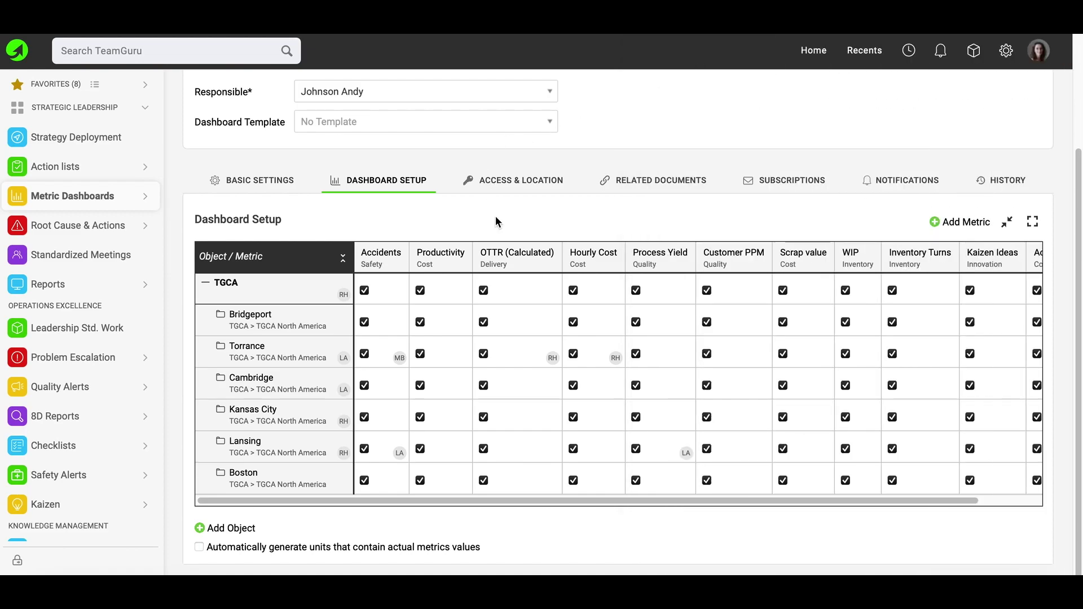
- Start adding a new metric but close the metric list without choosing one
click(957, 226)
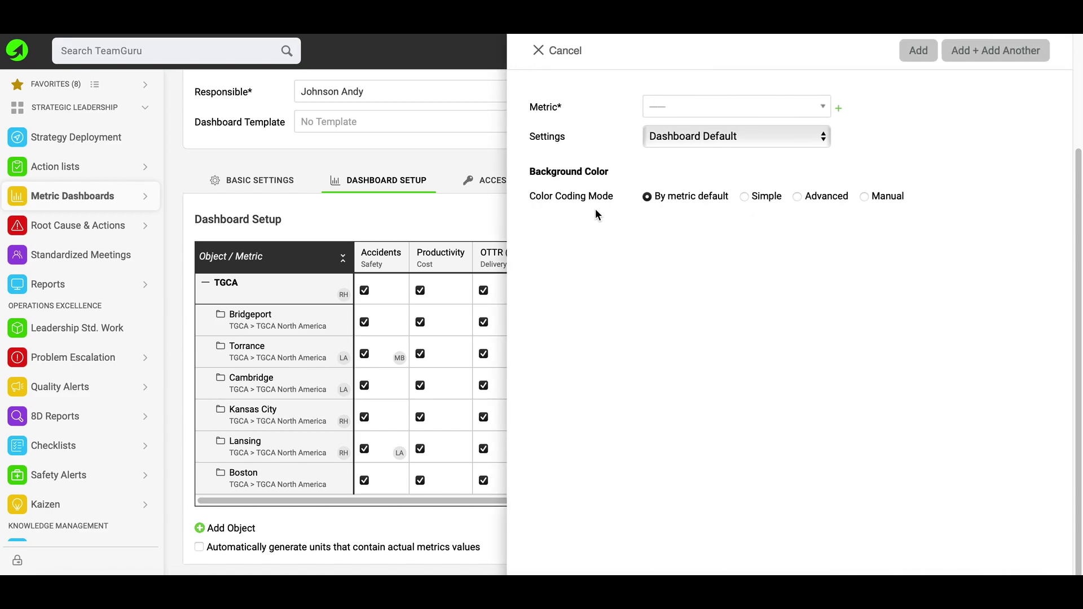
click(722, 107)
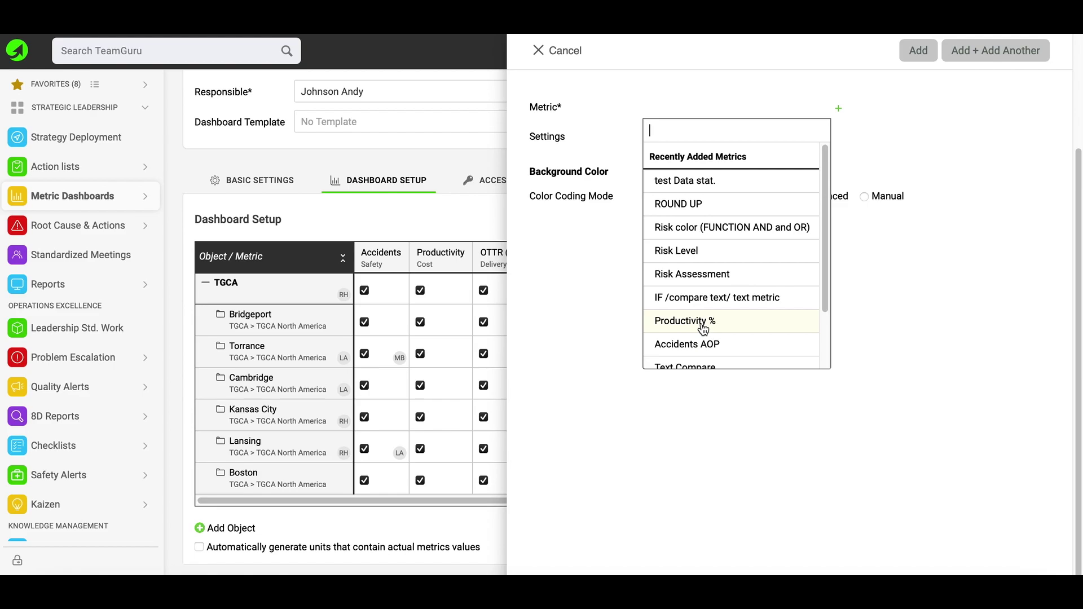
click(889, 133)
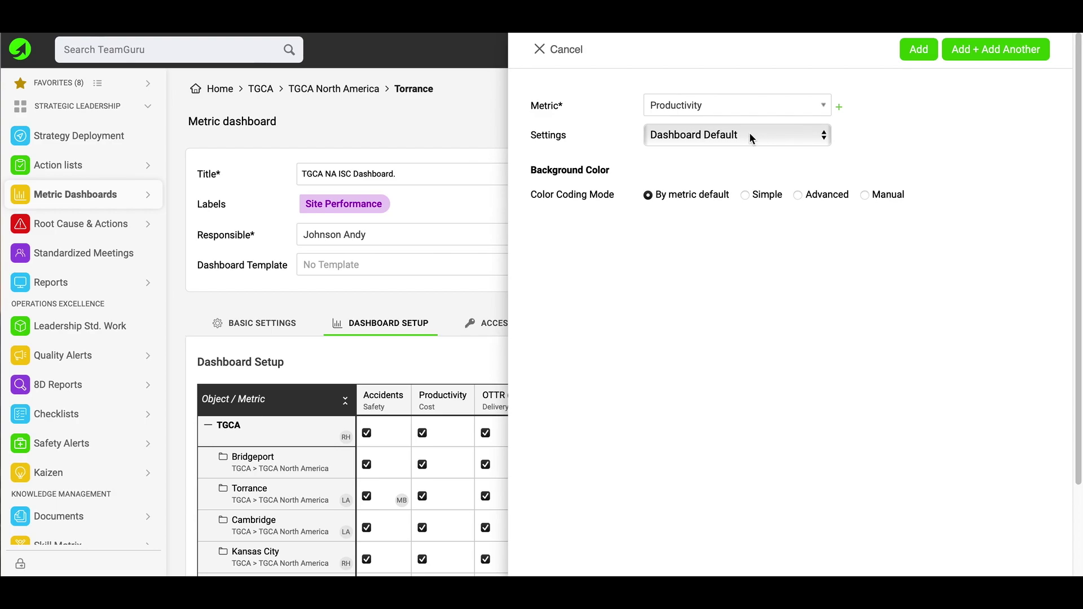
- Set the Productivity metric's settings mode to Simple
click(808, 136)
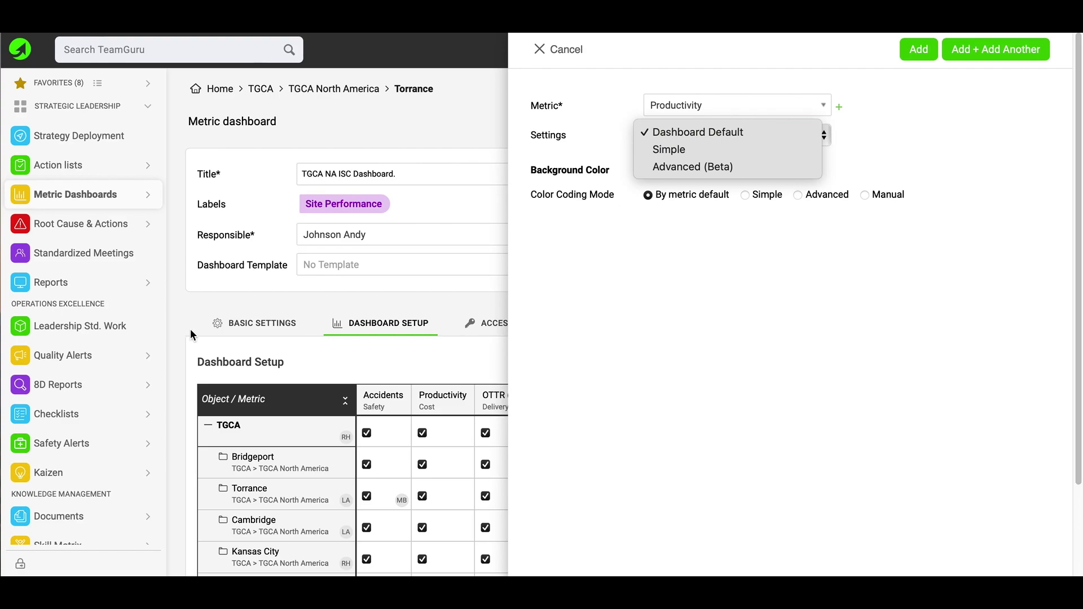
click(668, 150)
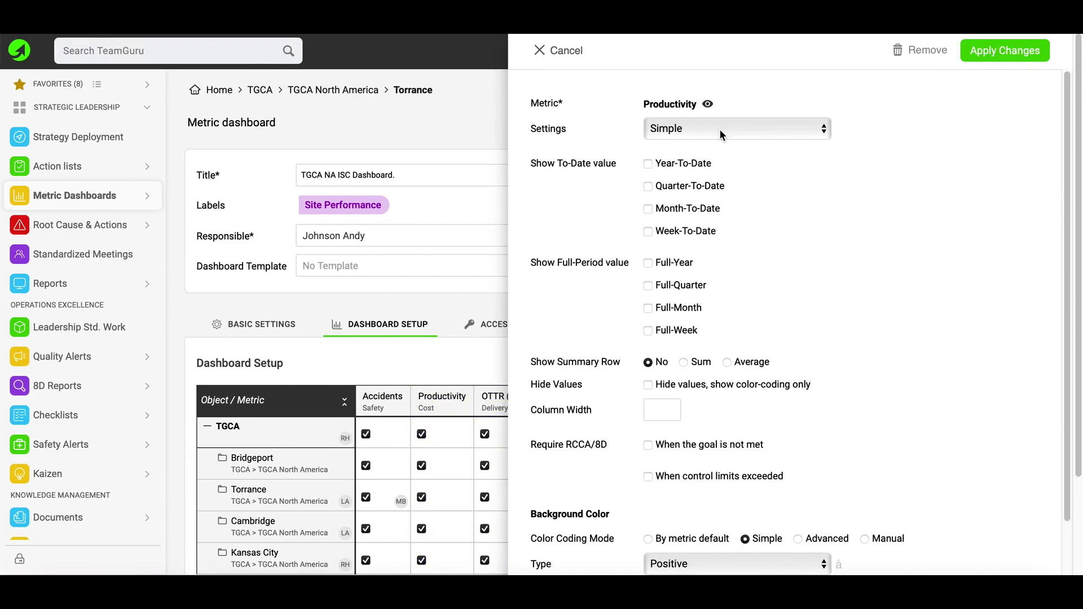
click(719, 129)
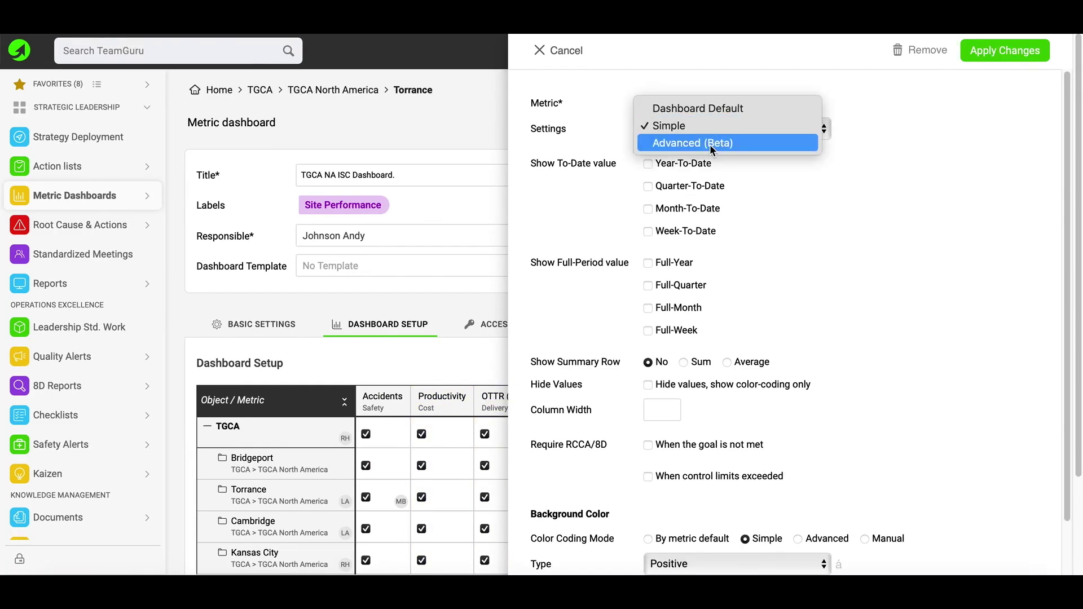
- Switch Productivity to Advanced (Beta) settings and review its Calculation Formulas
click(710, 145)
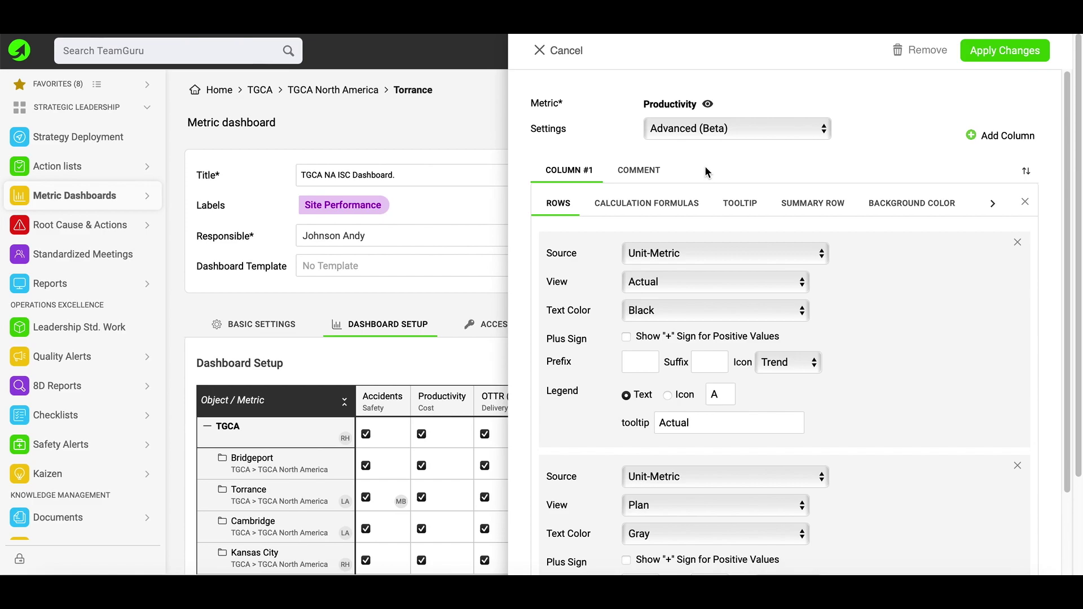
click(642, 206)
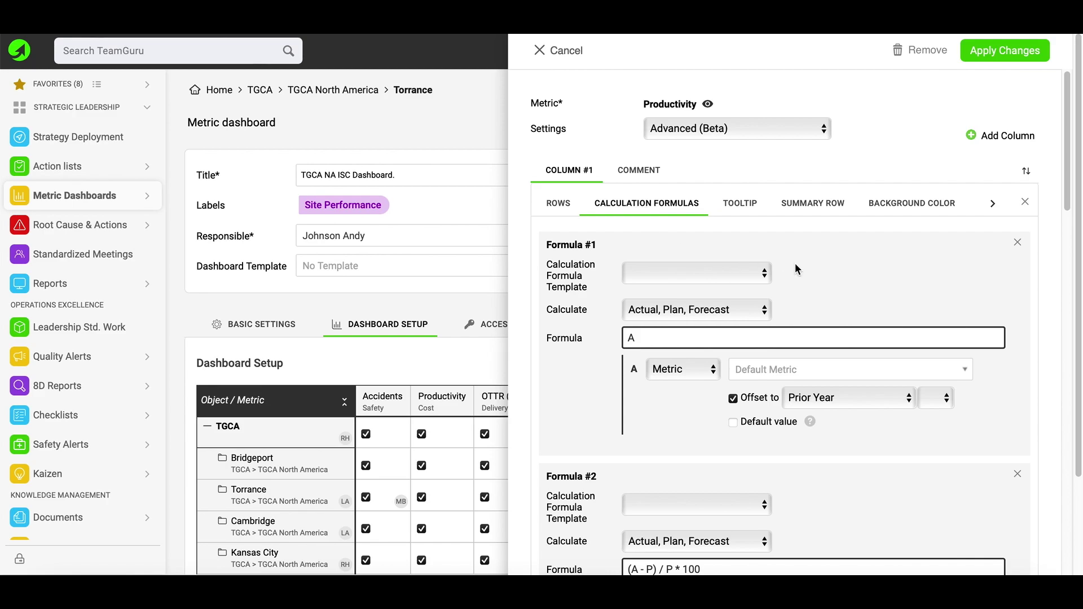
scroll(795, 282, down, 6)
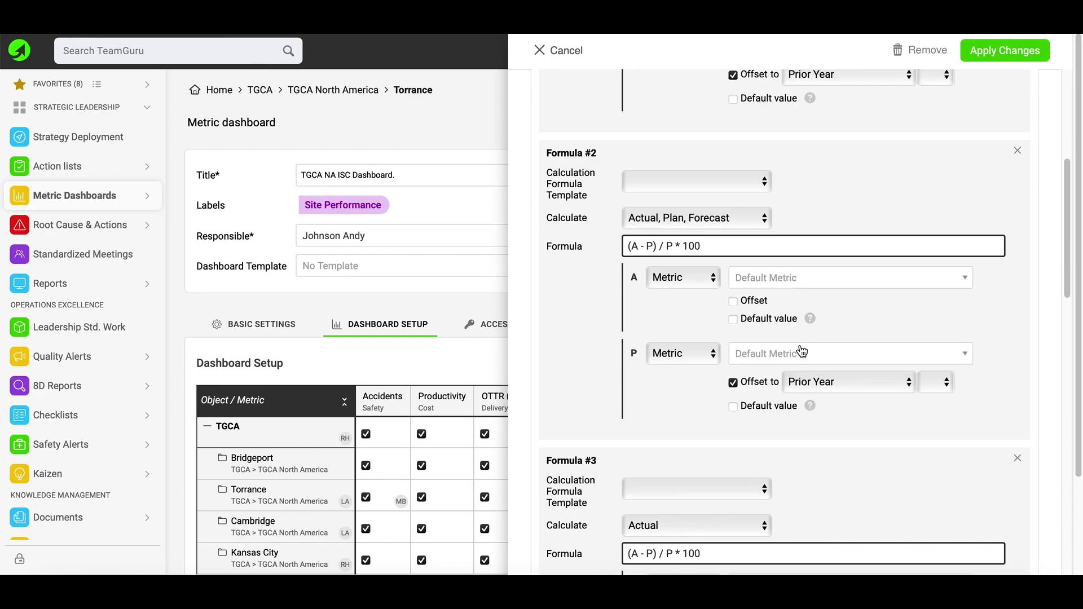
scroll(804, 353, down, 3)
scroll(814, 370, up, 9)
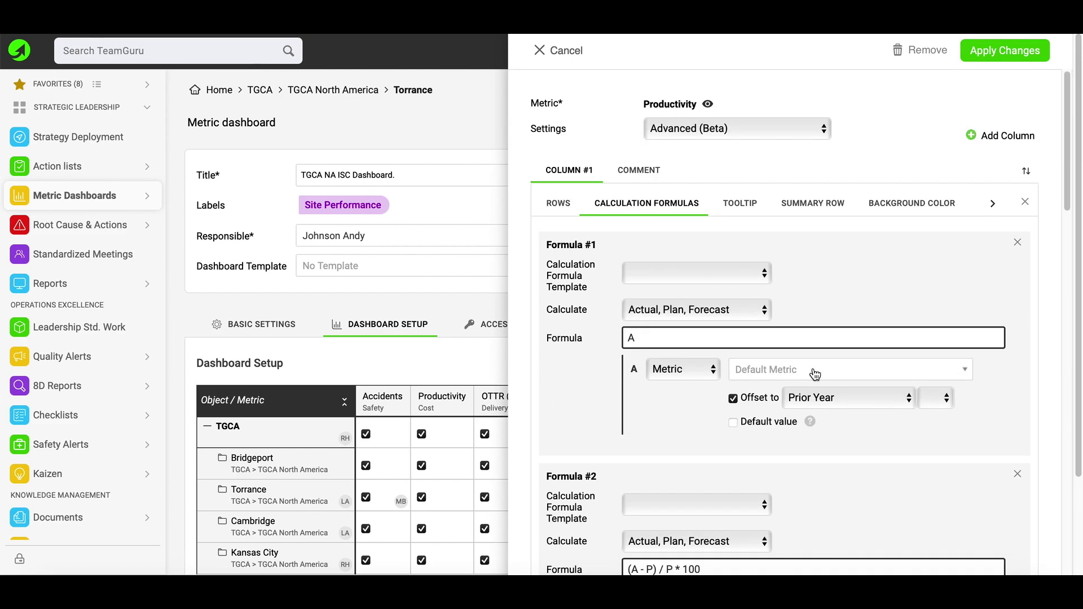
- Set the first row's data source to Action List data
click(556, 207)
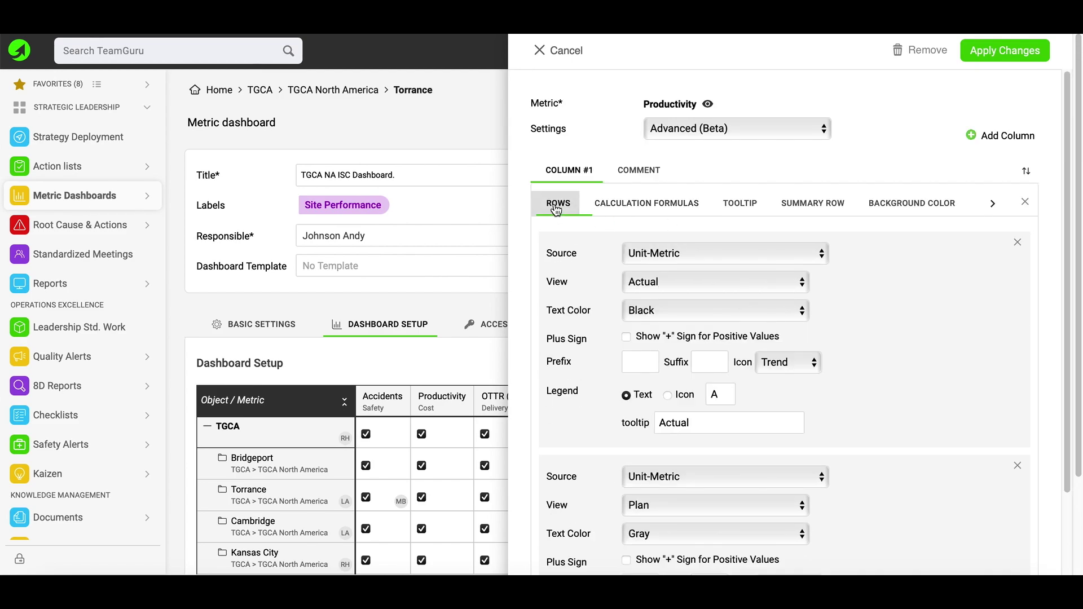
click(686, 252)
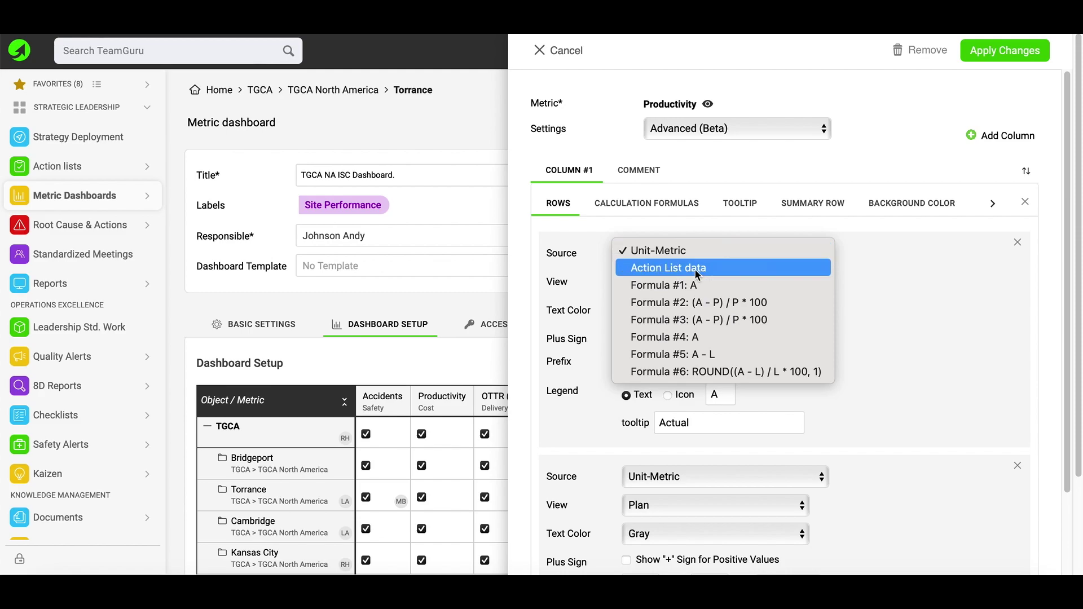
click(696, 269)
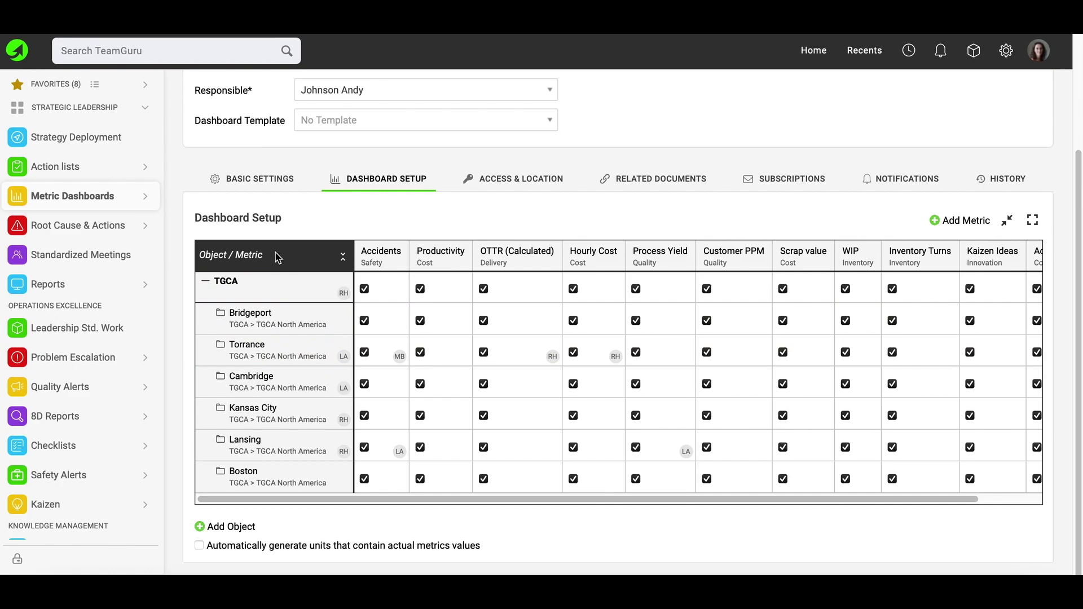
drag(243, 320, 198, 362)
drag(191, 346, 192, 348)
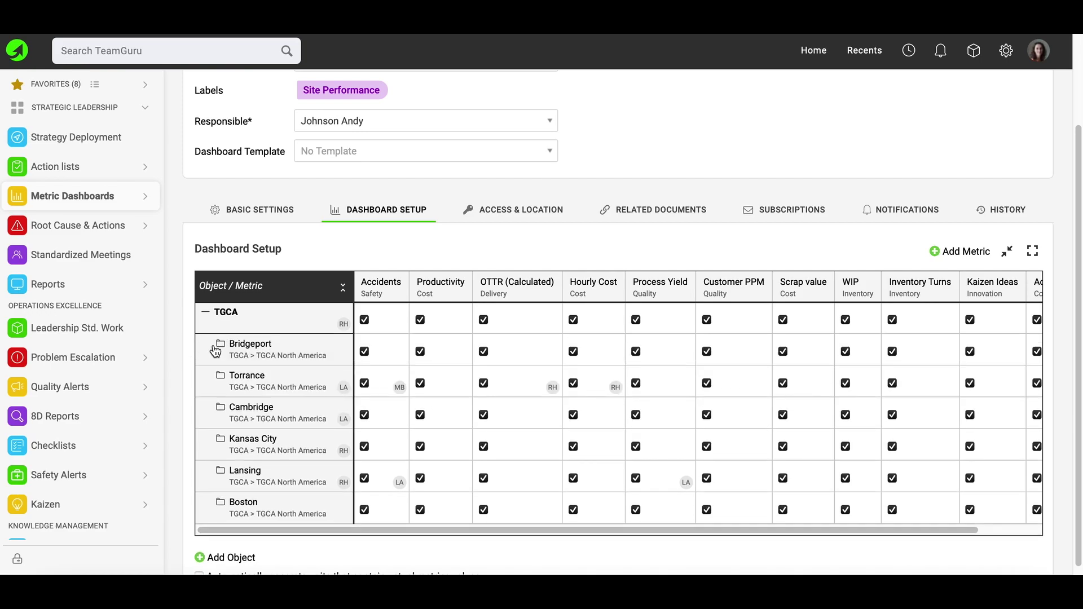
right_click(287, 353)
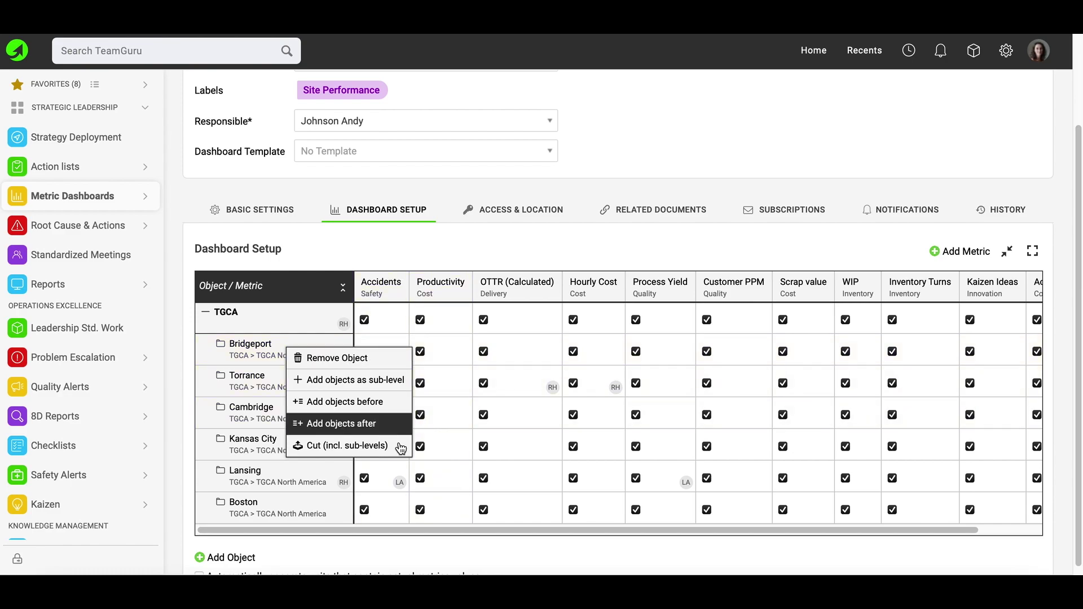
click(323, 261)
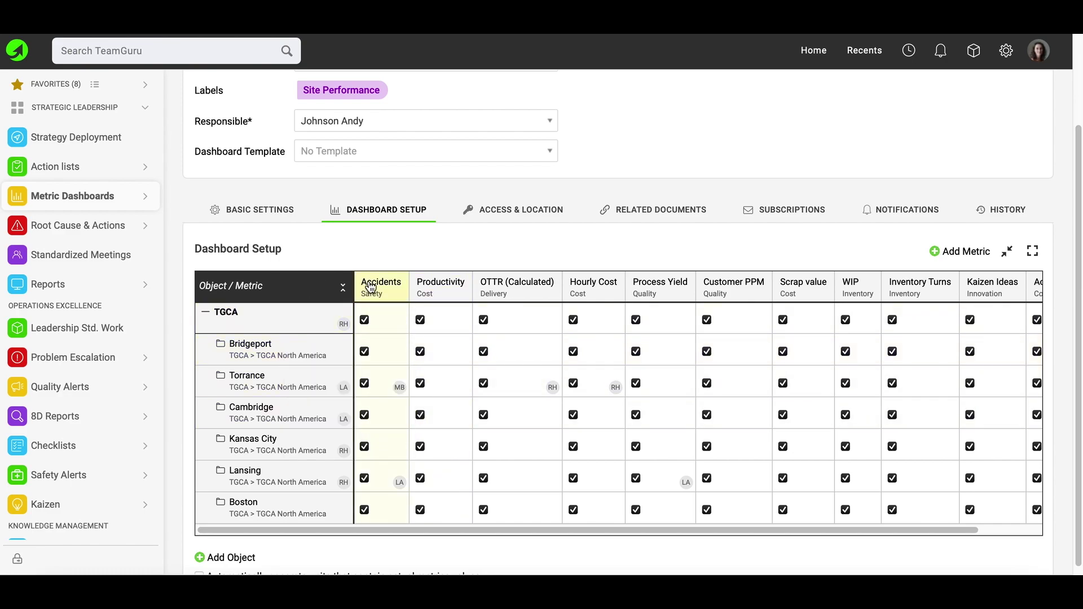
mouse_move(372, 286)
mouse_down()
mouse_move(471, 289)
mouse_move(366, 285)
mouse_up()
right_click(363, 279)
click(357, 261)
click(287, 382)
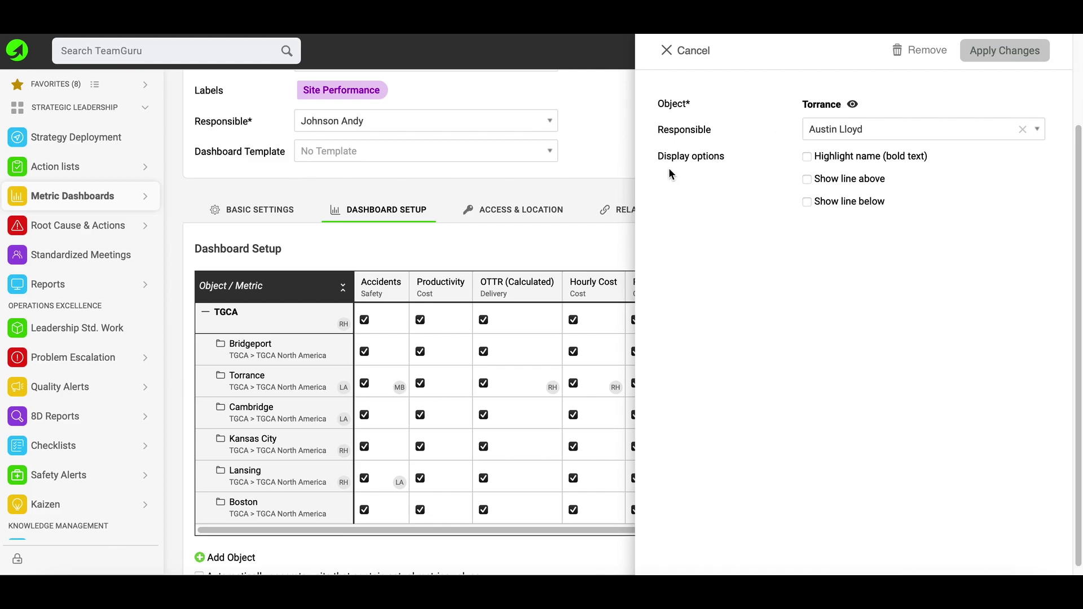
click(694, 52)
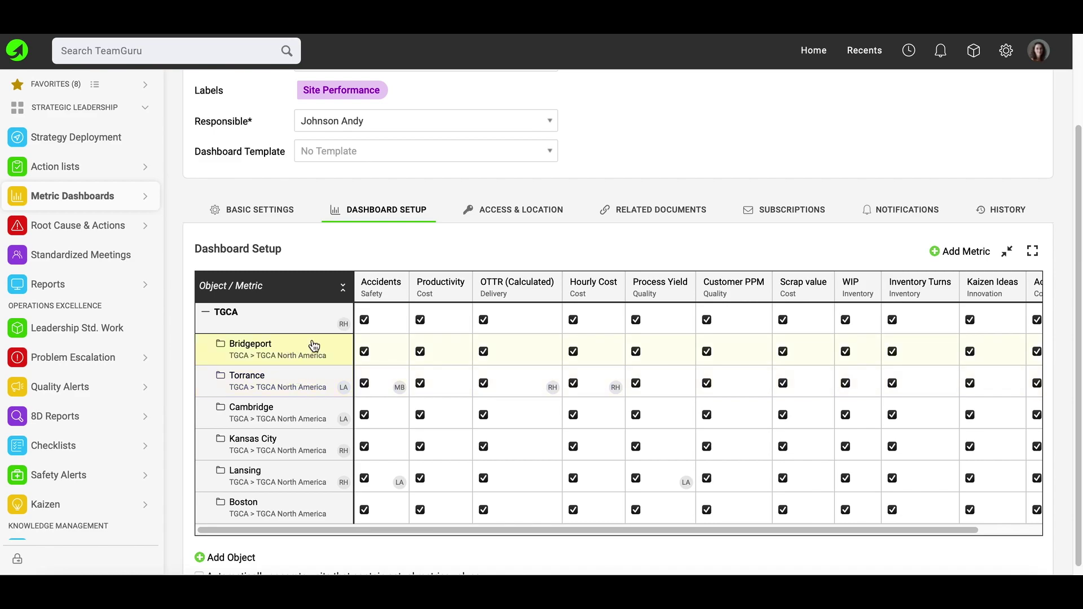
click(438, 355)
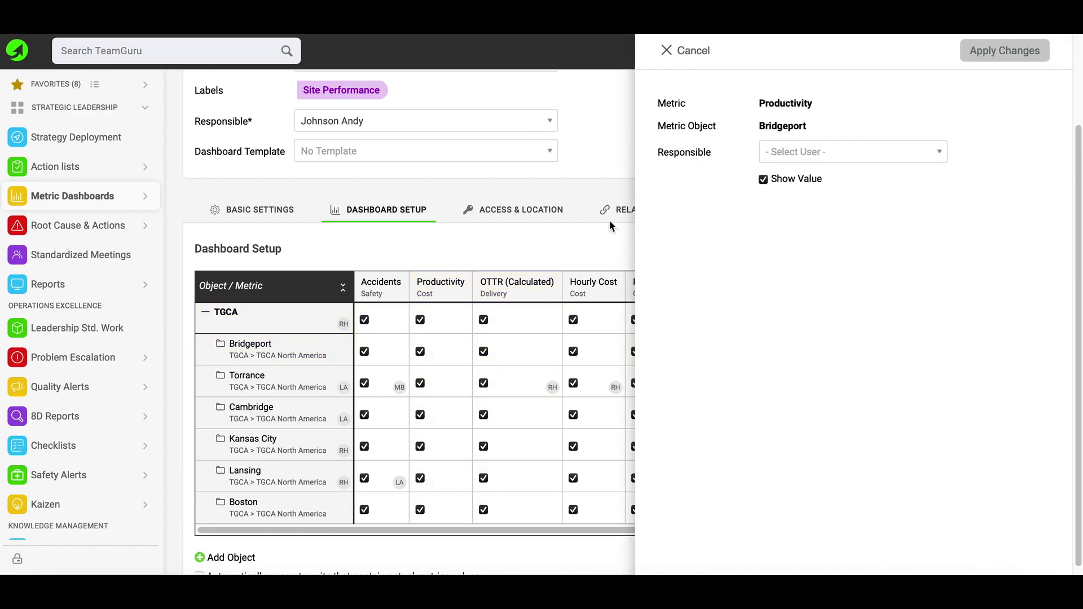
click(682, 52)
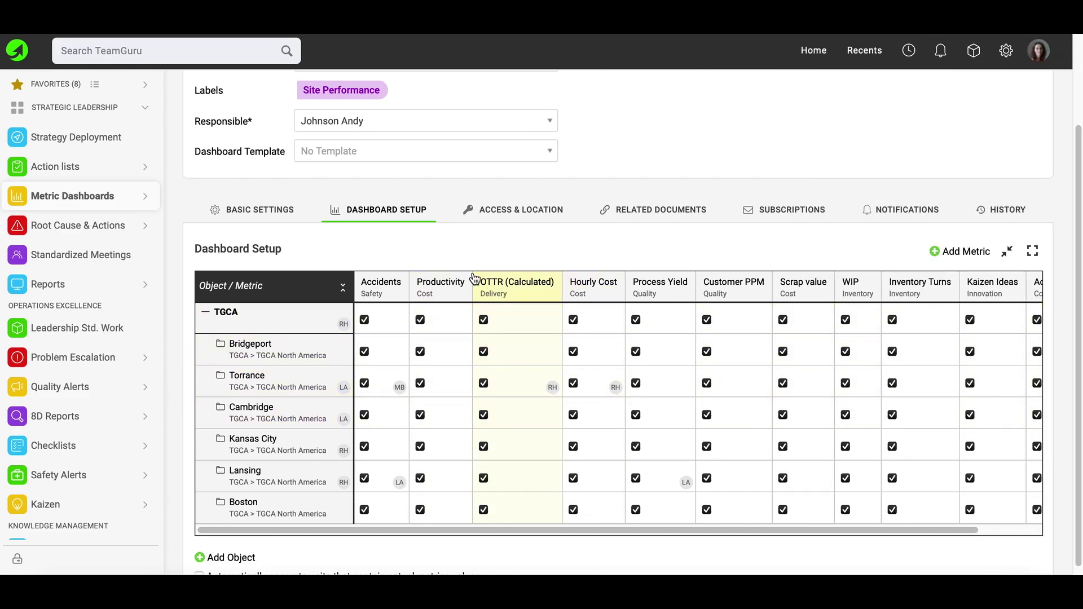
scroll(428, 255, down, 1)
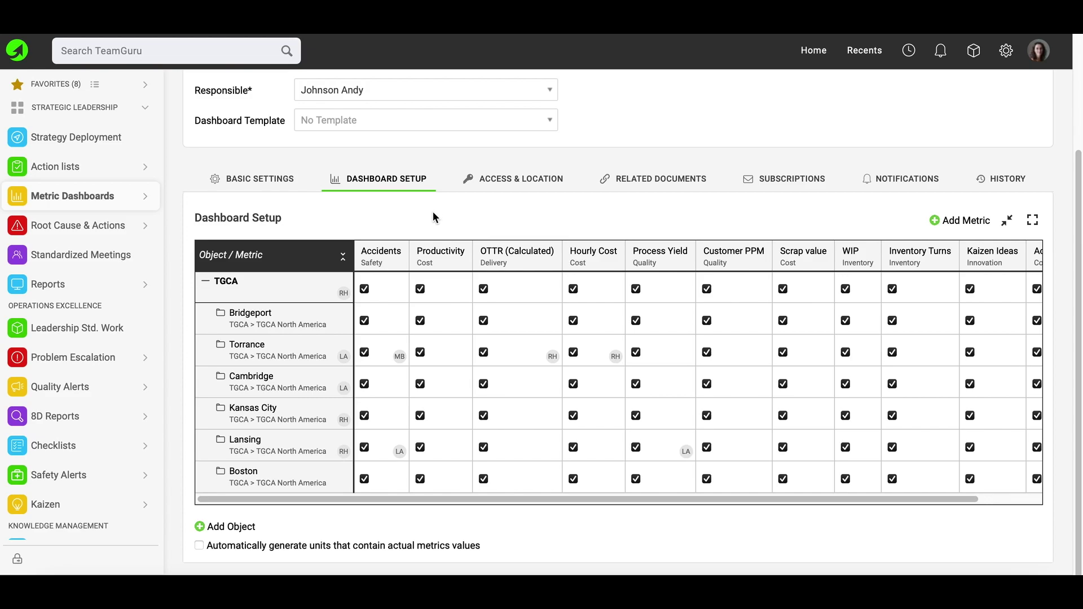
click(204, 286)
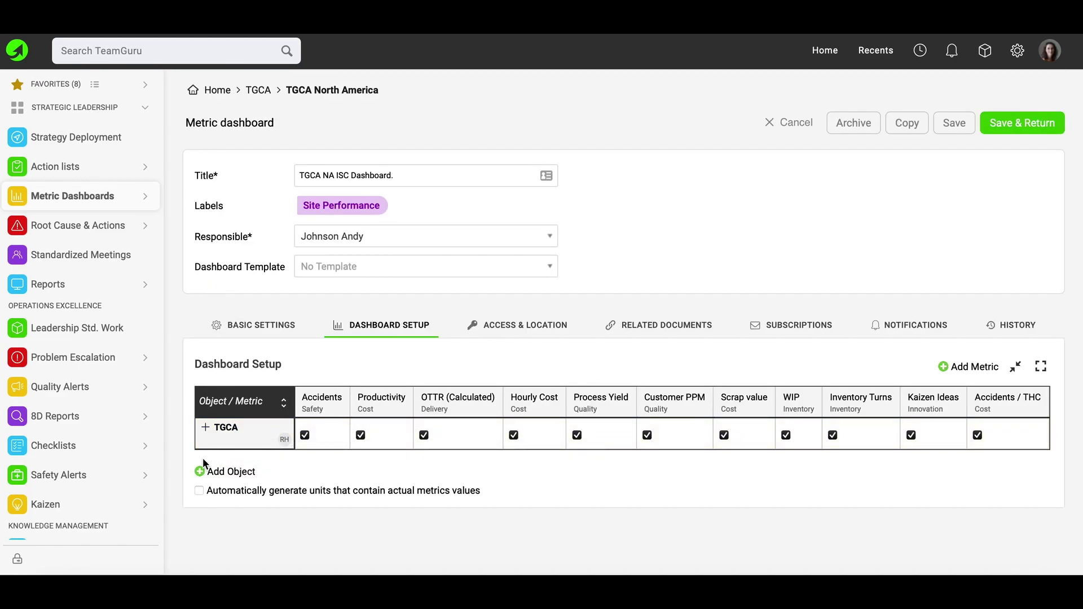
click(206, 430)
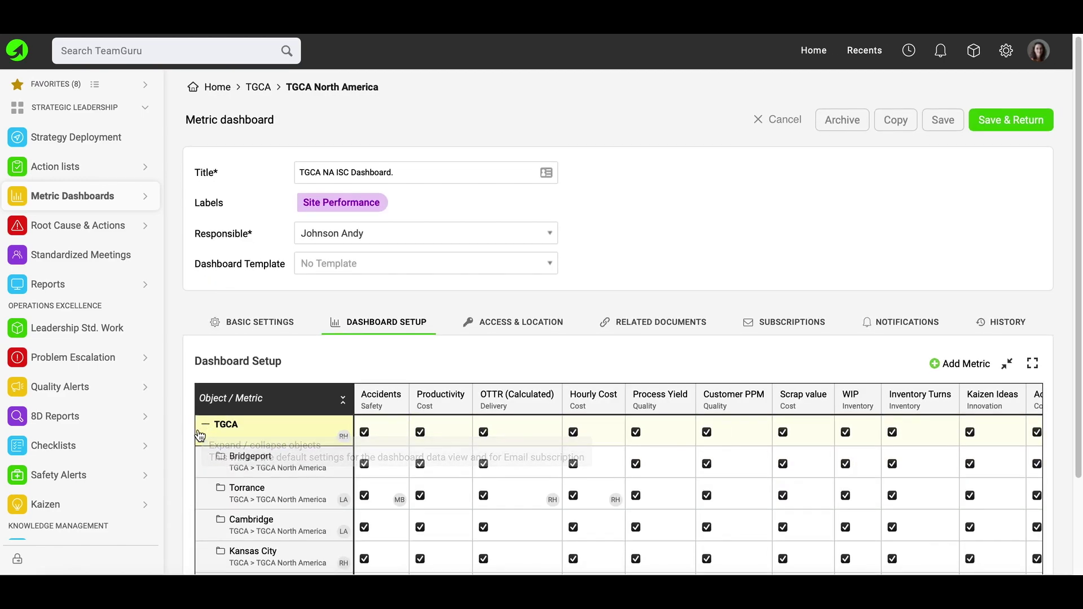
scroll(179, 369, down, 3)
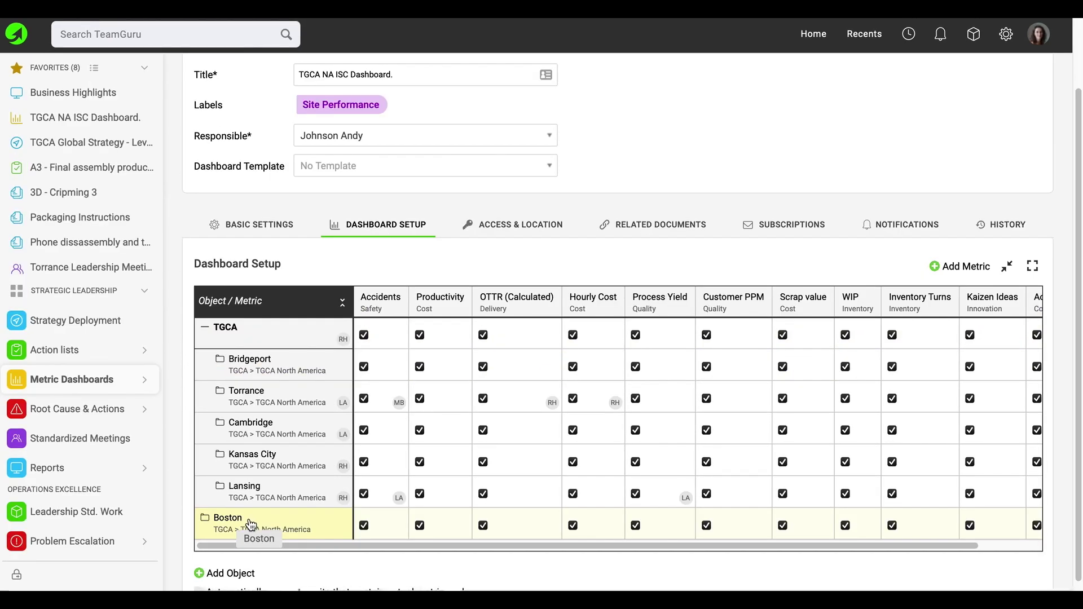
drag(242, 522, 251, 519)
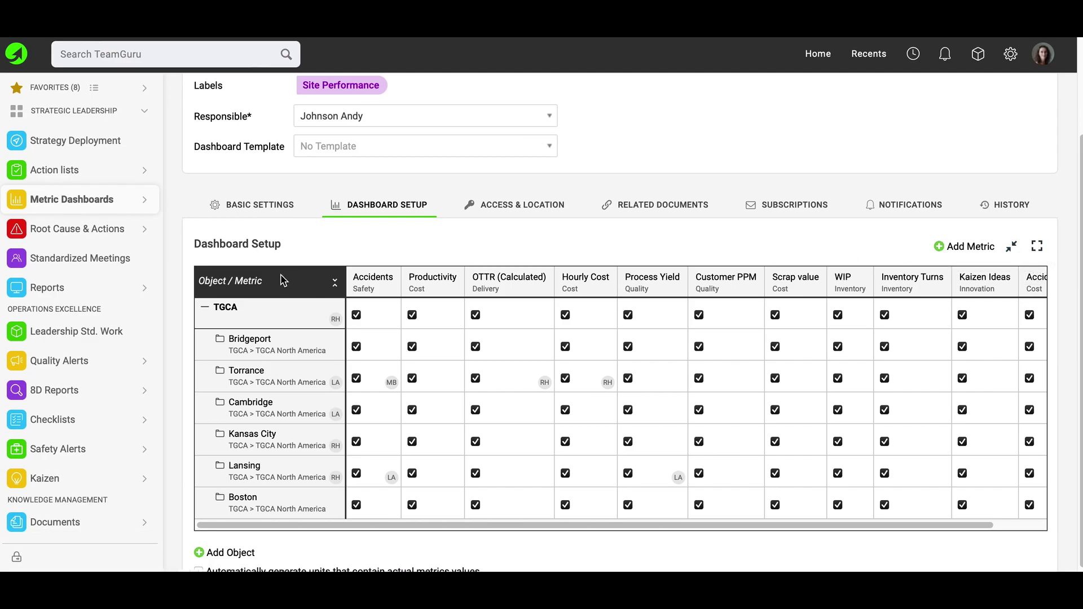
scroll(285, 282, down, 1)
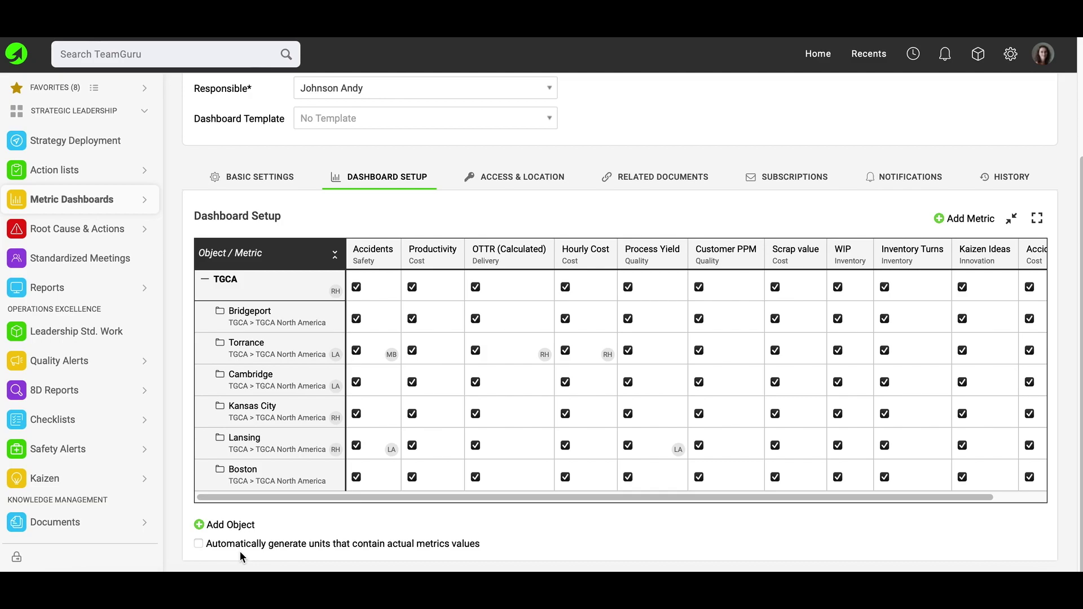
- Restrict the dashboard's access to invited people only, without inviting anyone yet
click(484, 176)
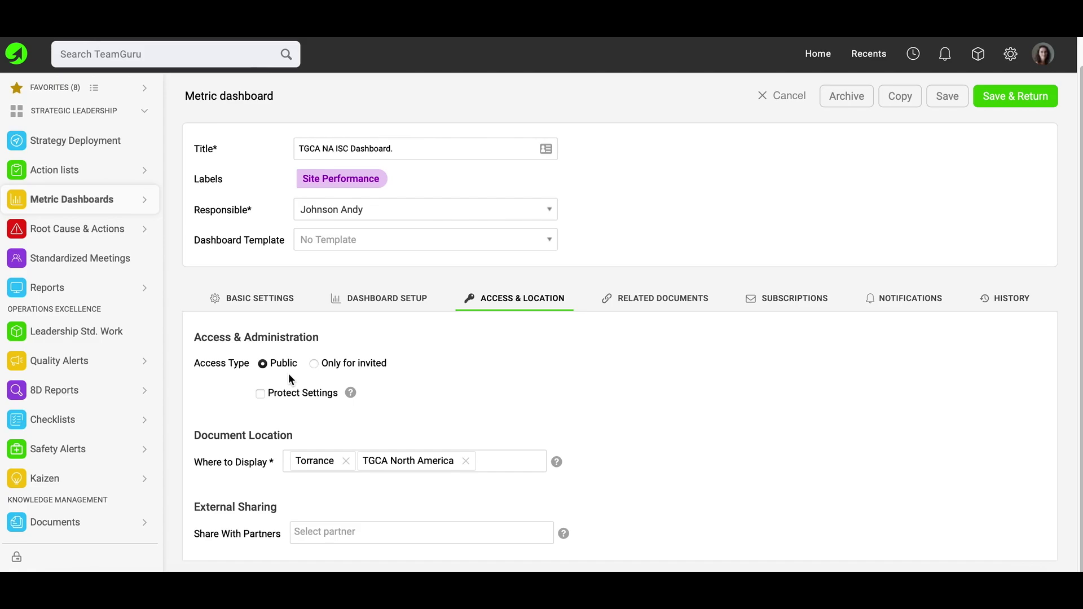
scroll(288, 373, up, 1)
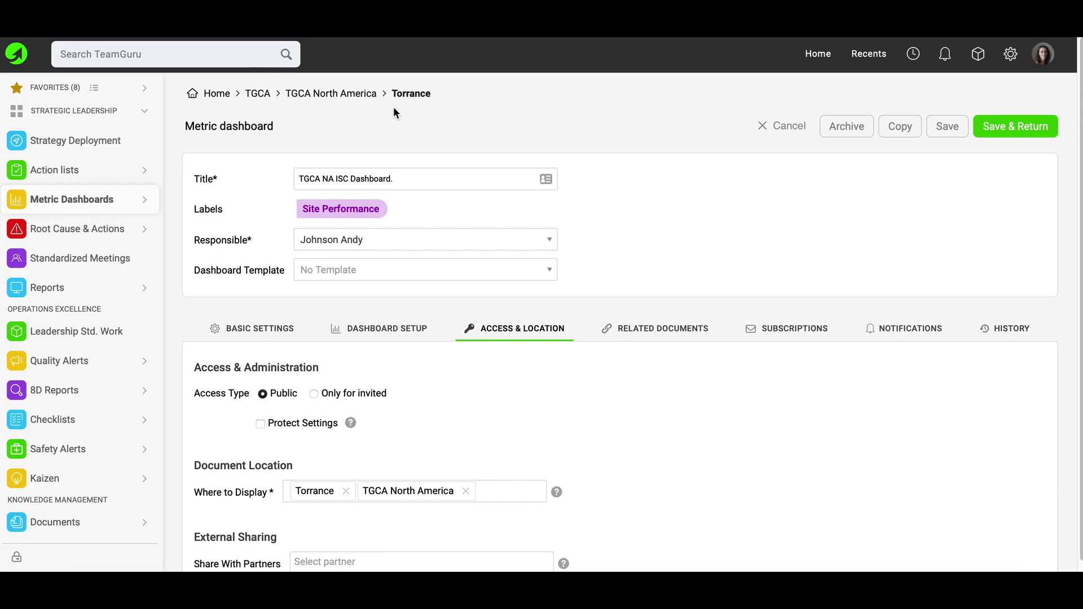
click(314, 394)
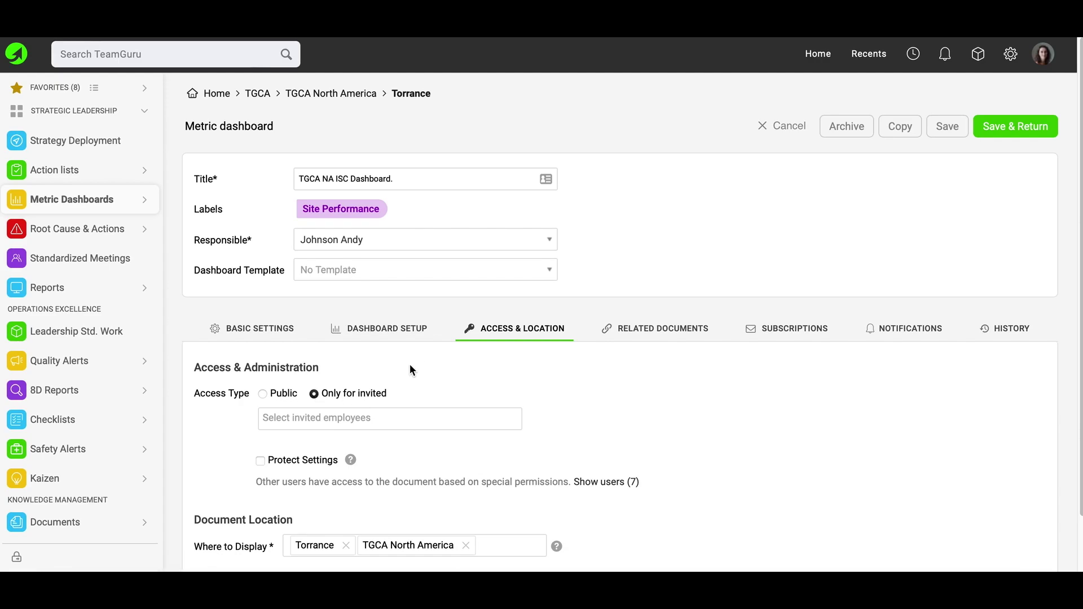
scroll(410, 365, down, 2)
click(313, 335)
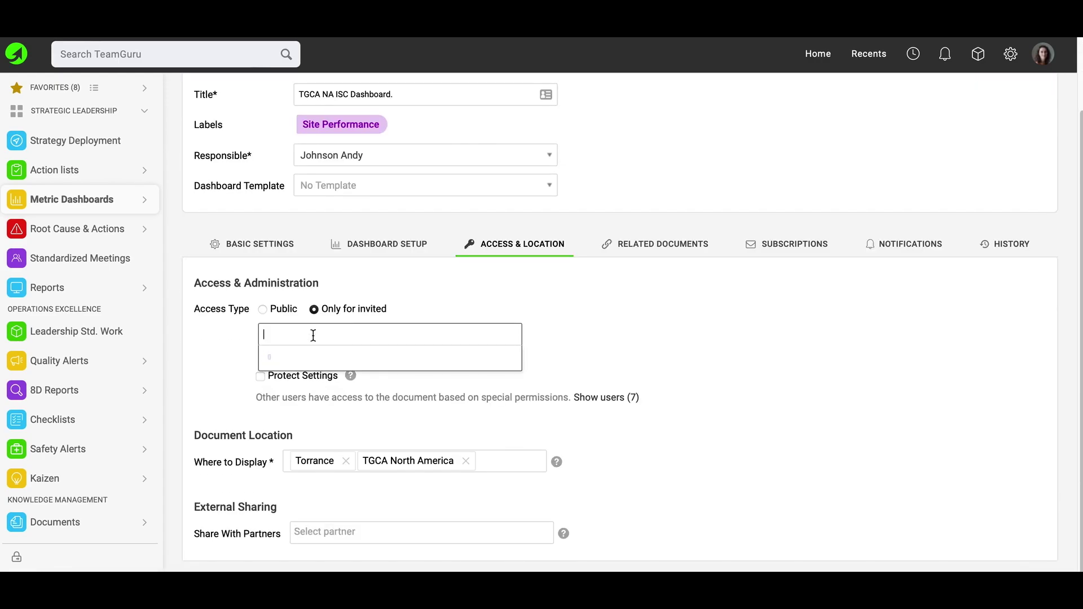
click(576, 328)
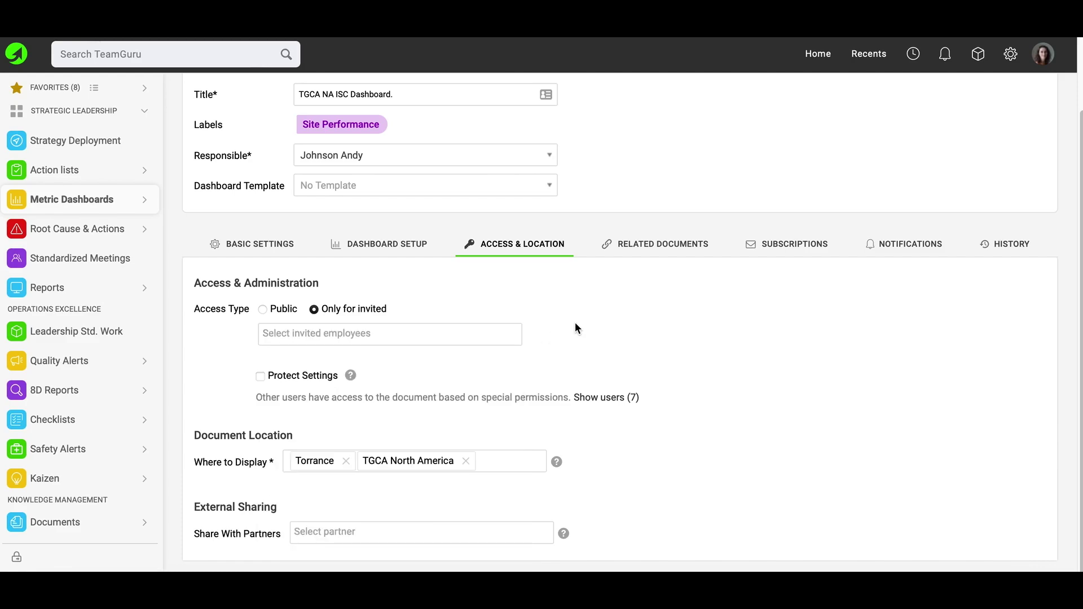
- Protect the dashboard's settings, leaving the administrator list unchanged
click(260, 377)
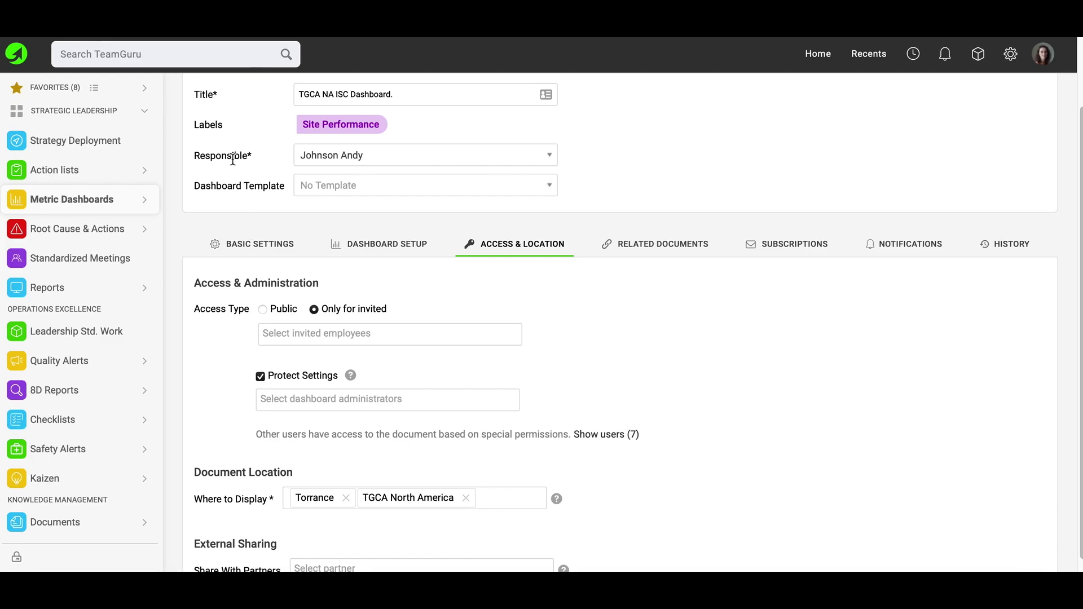
click(334, 399)
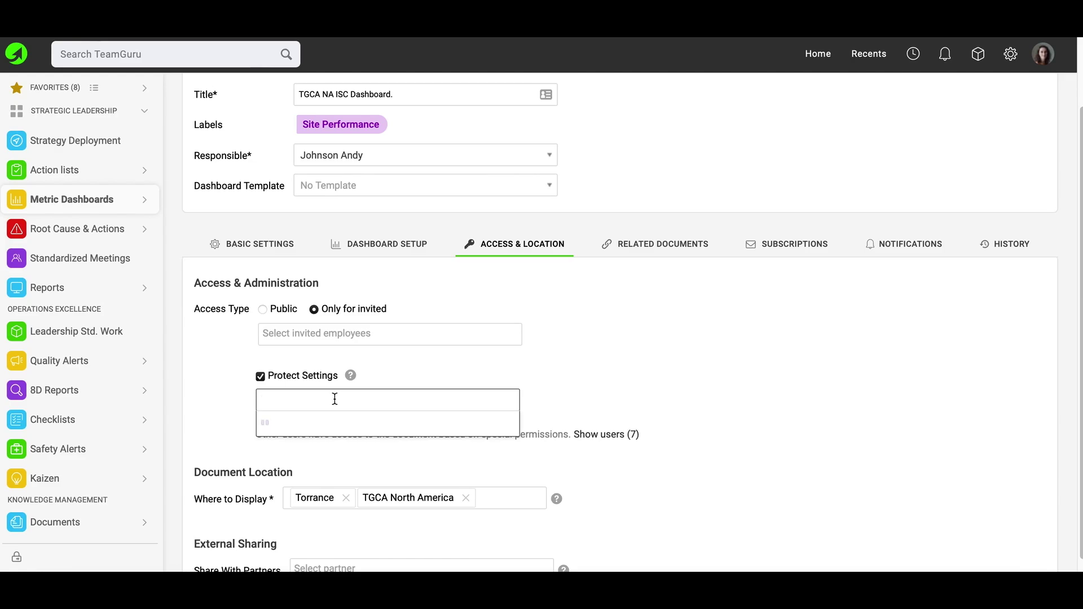
click(546, 380)
scroll(559, 405, down, 1)
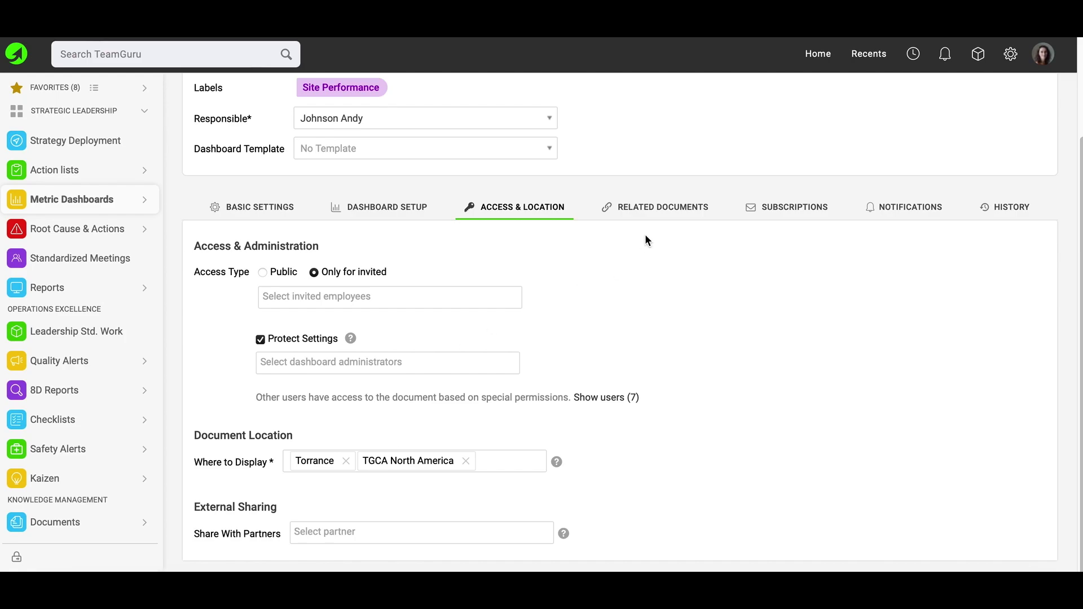
- Show Related Documents (TGCA Global Strategy - Level 1) and start a new document without choosing a type
click(637, 208)
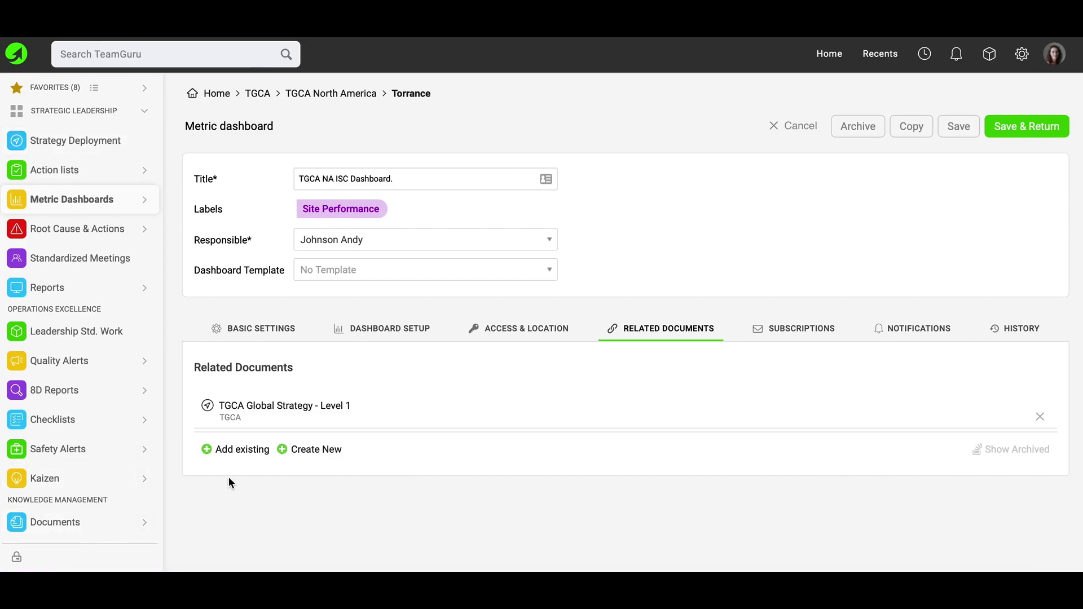
click(282, 450)
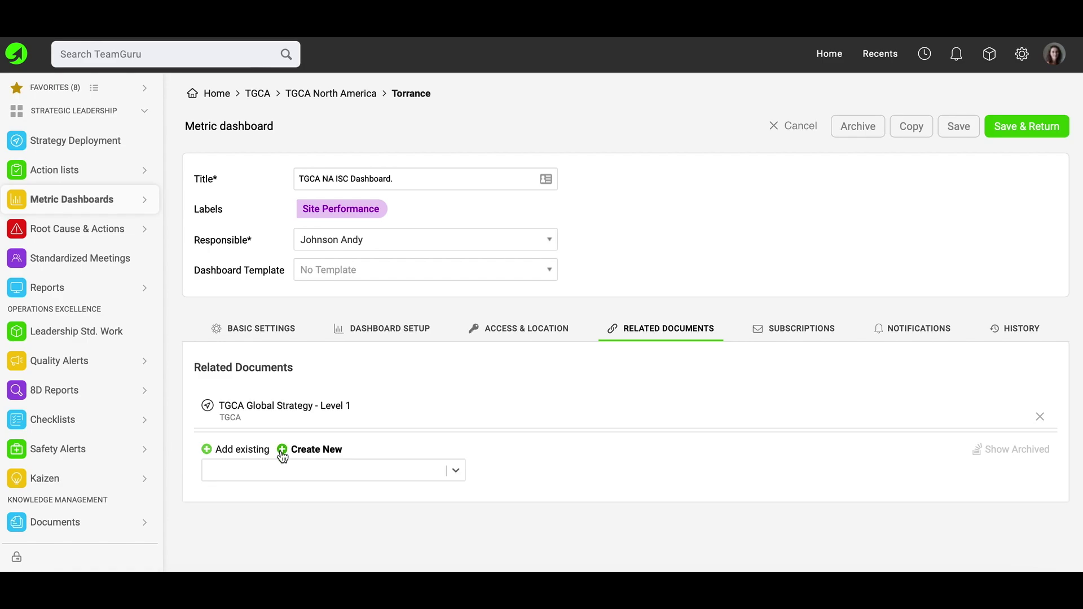
click(455, 471)
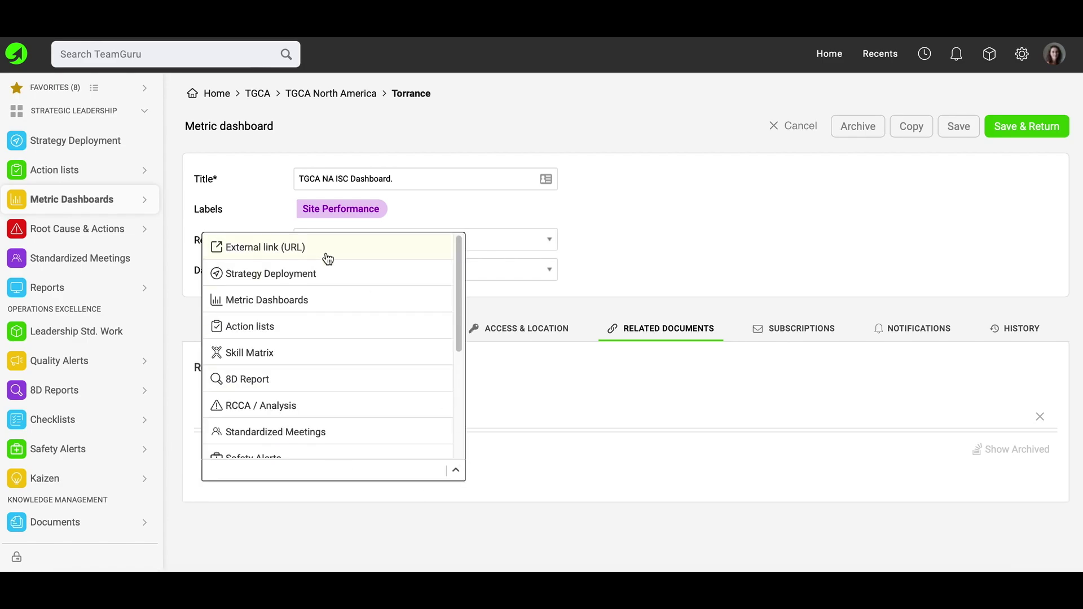
click(540, 451)
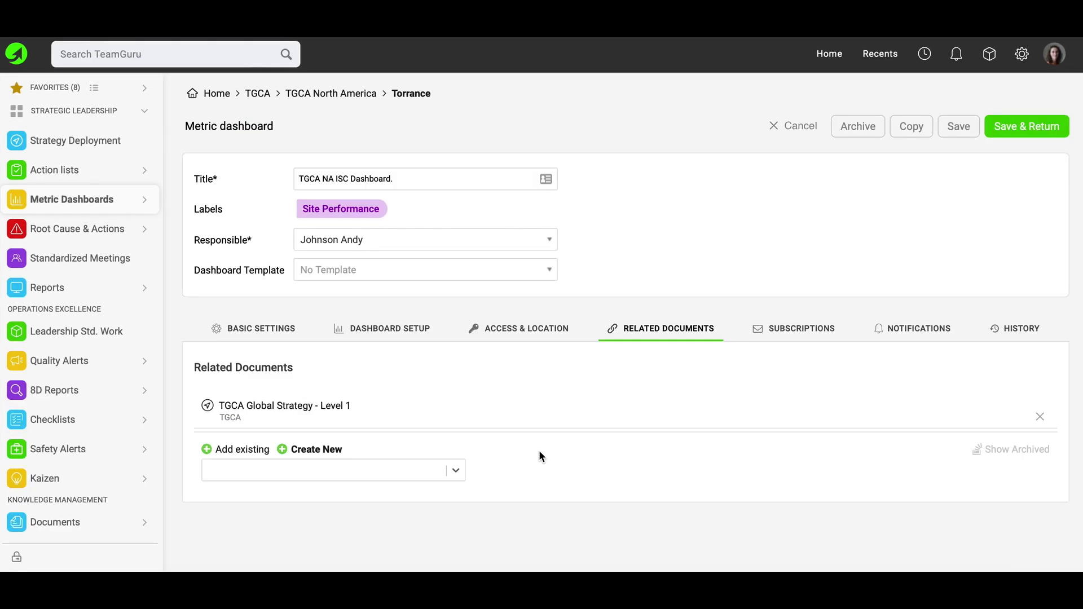
click(812, 326)
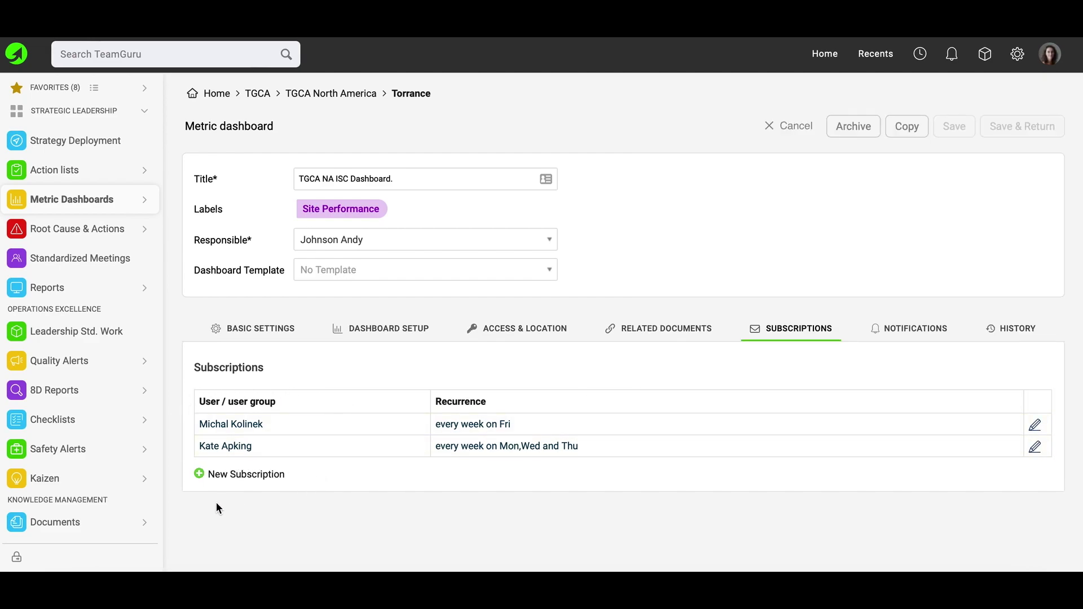
- Draft a new subscription with document snapshot and XLS attachment, then discard it unsaved
click(200, 477)
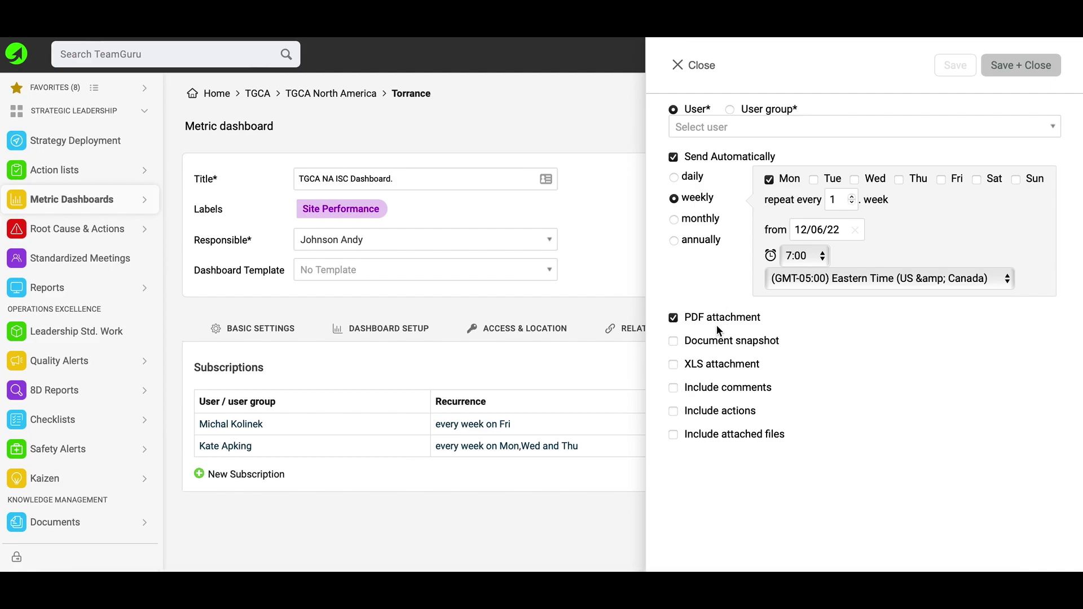
click(671, 342)
click(674, 376)
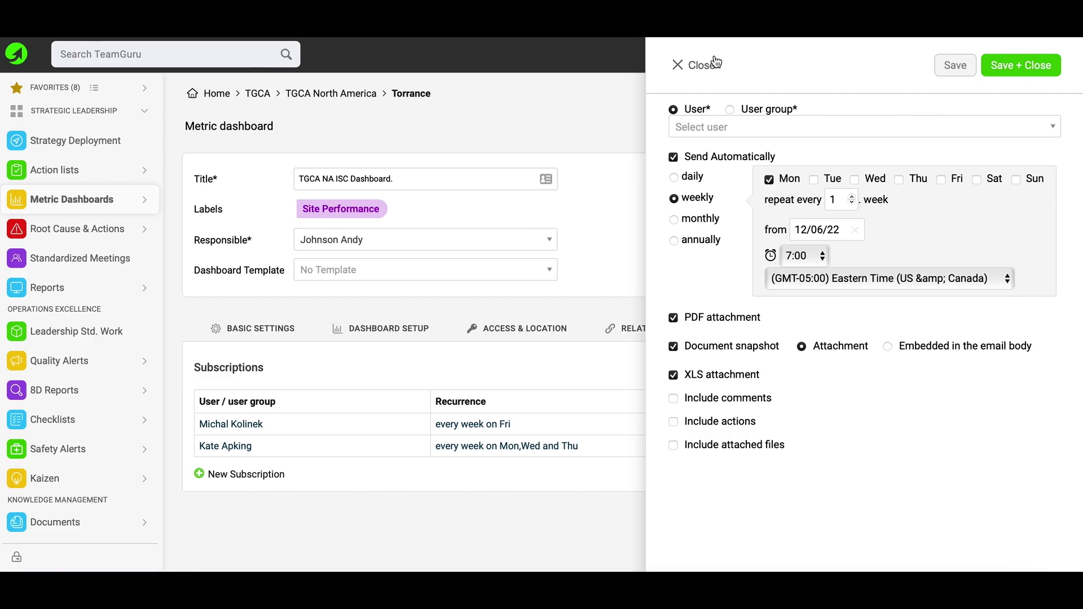
click(697, 67)
click(638, 312)
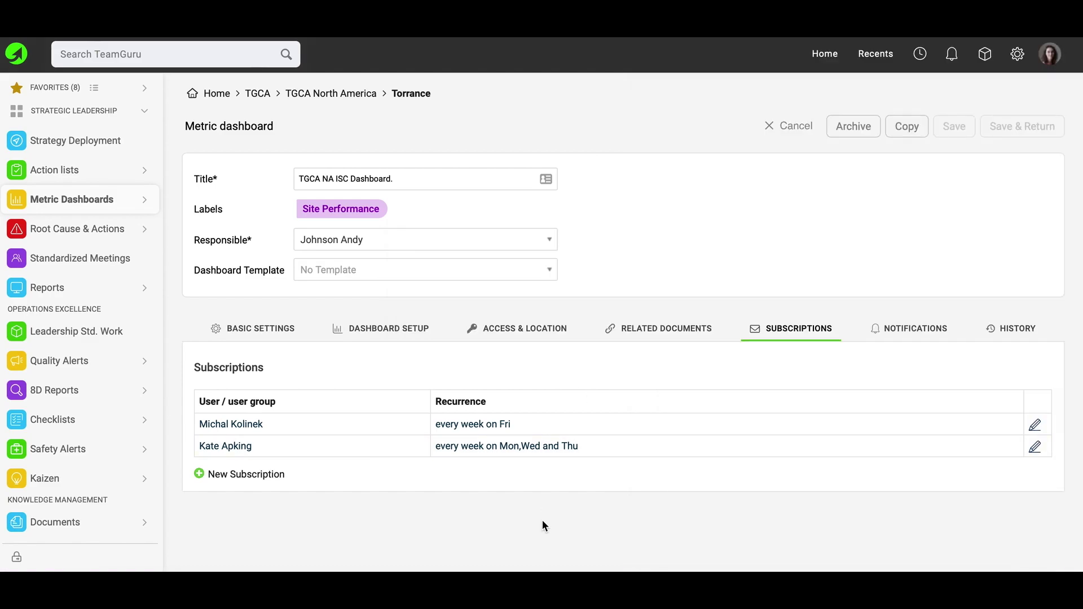
click(895, 328)
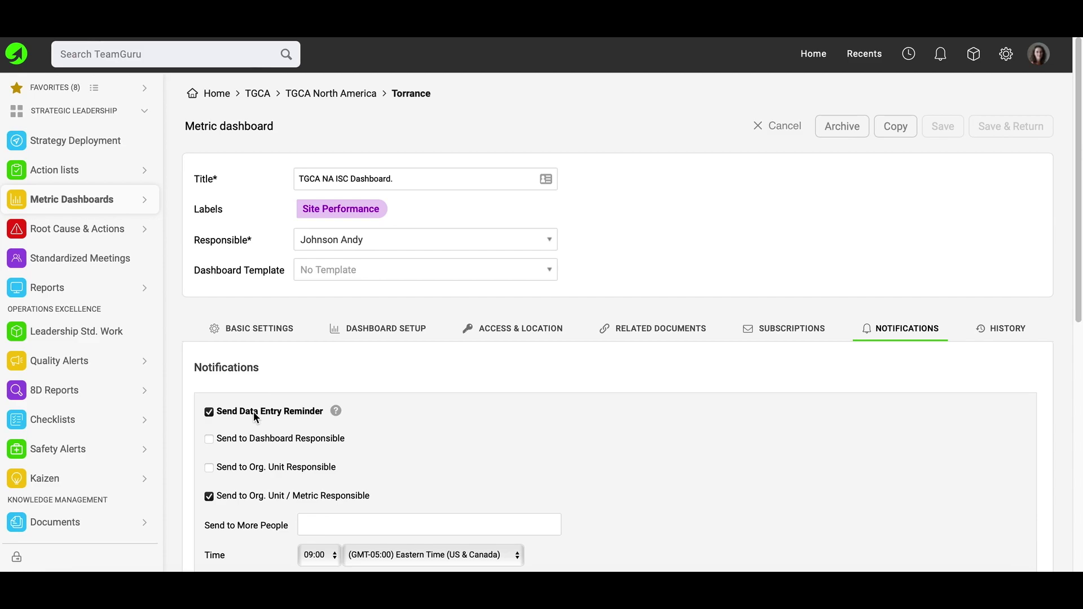
- Review the Notifications settings: Data Entry Reminder at 09:00 Eastern, plus Overdue and RCCA reminders
scroll(280, 416, down, 5)
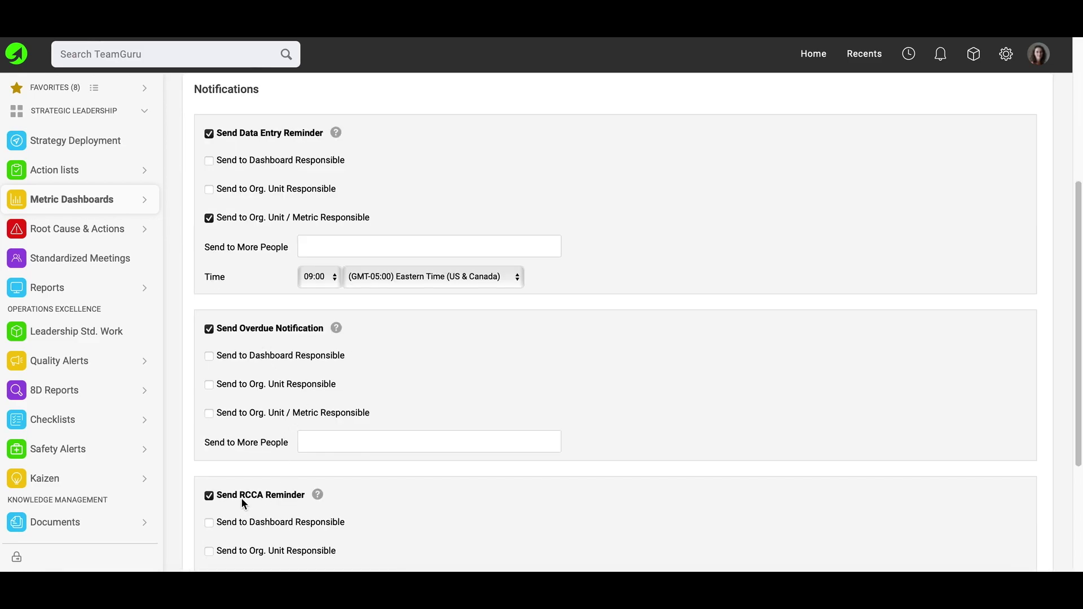
scroll(649, 398, up, 5)
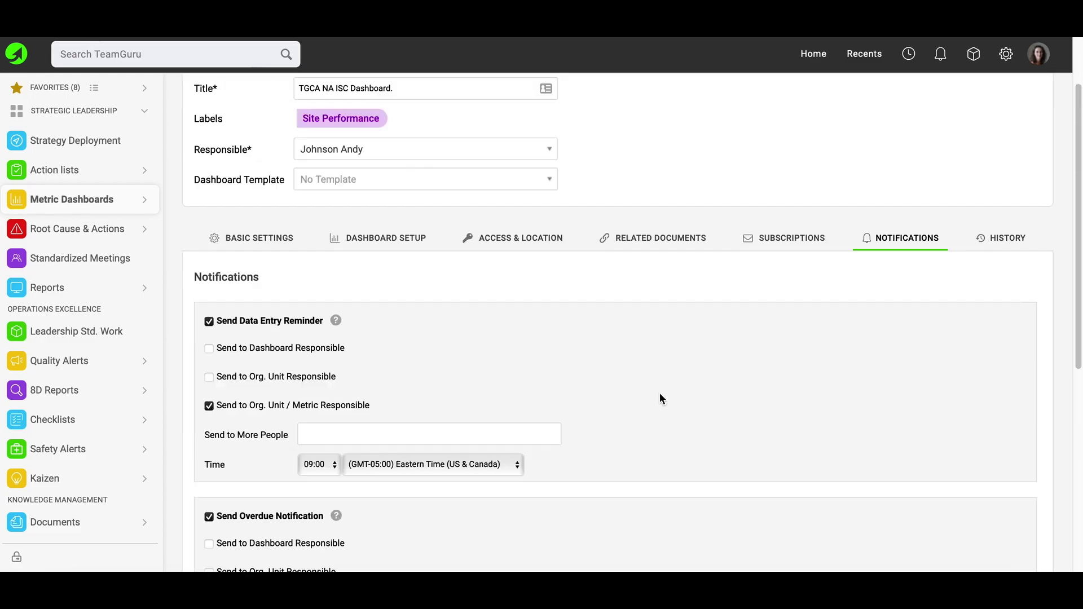
scroll(545, 398, down, 1)
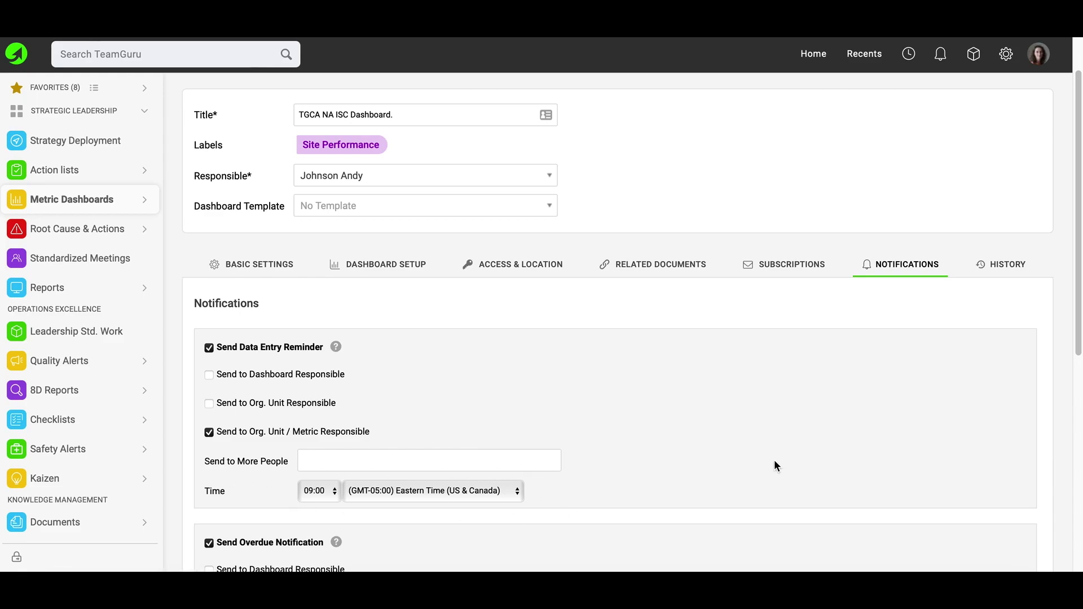
- Review the dashboard's Data History, then save the settings and return to the 11/2022 metric table
click(1010, 270)
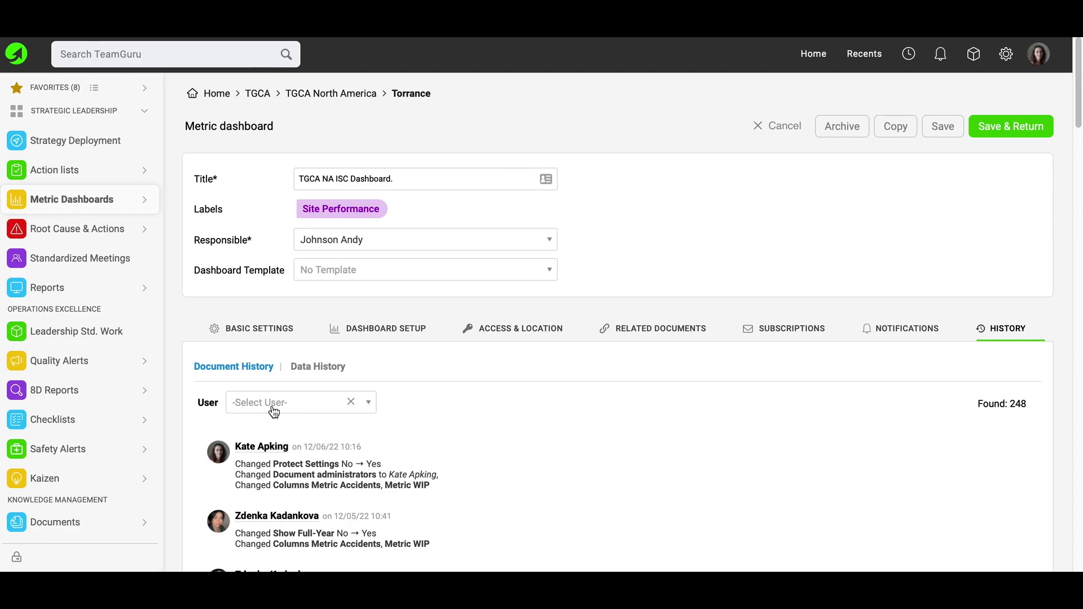
click(305, 367)
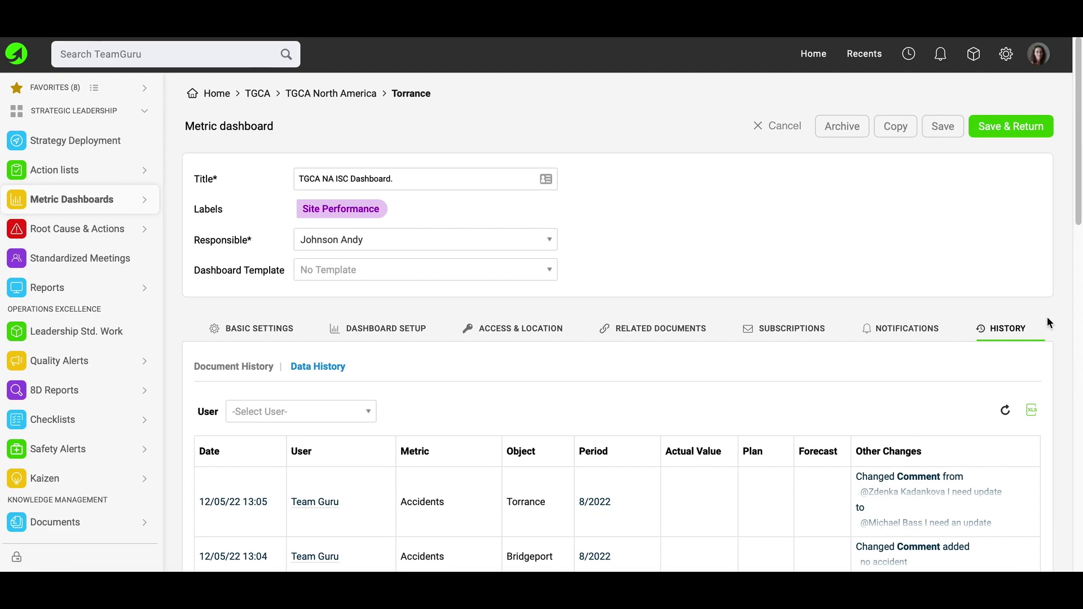
click(997, 129)
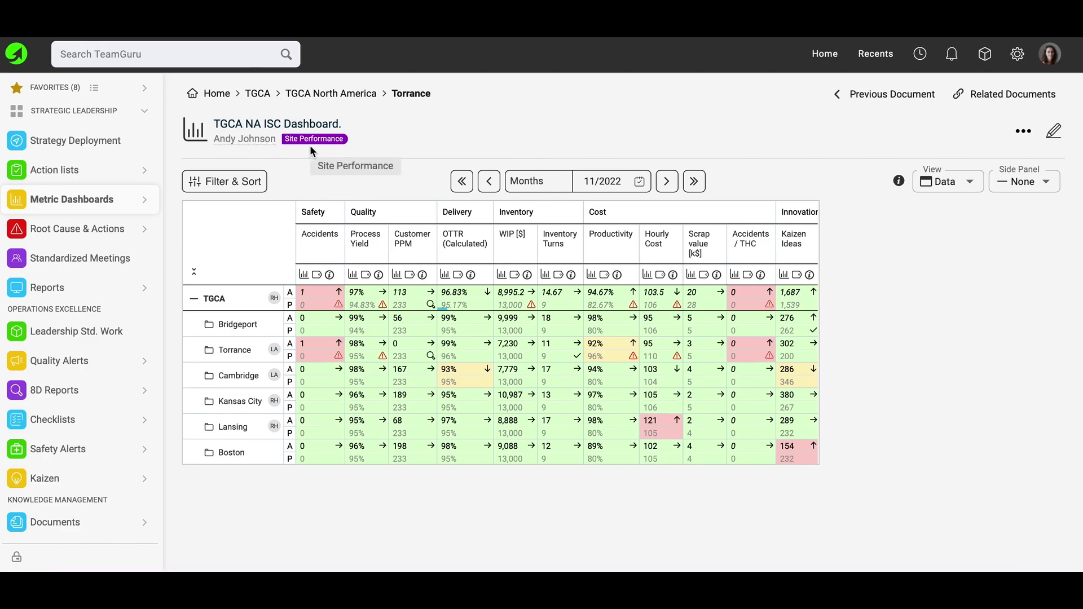
- Check Filter & Sort, keep the Months granularity, and display the 'Instructions ABC' dashboard description
click(227, 185)
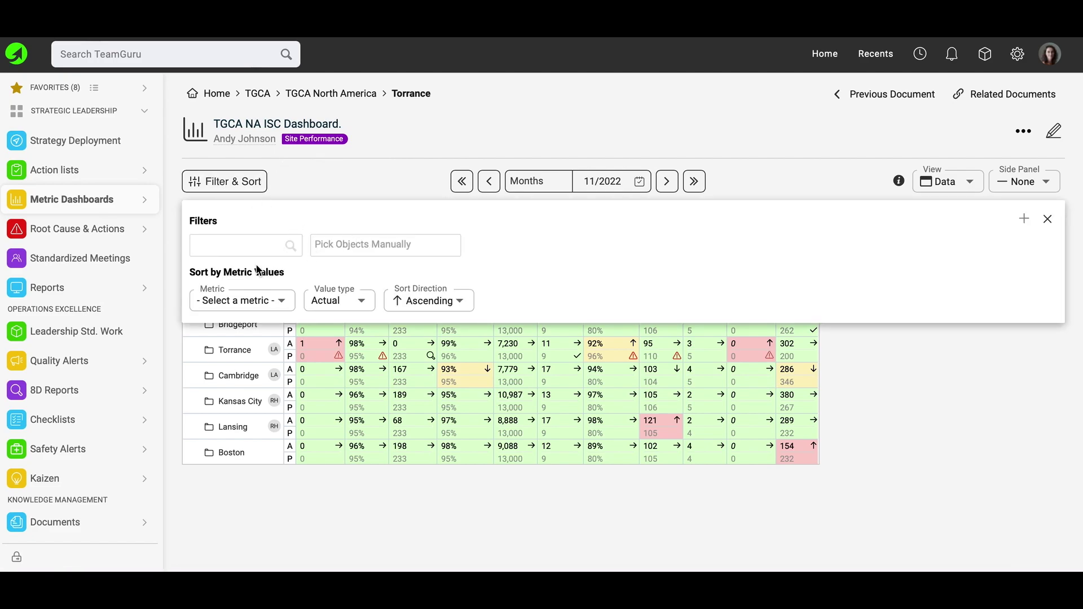
click(324, 177)
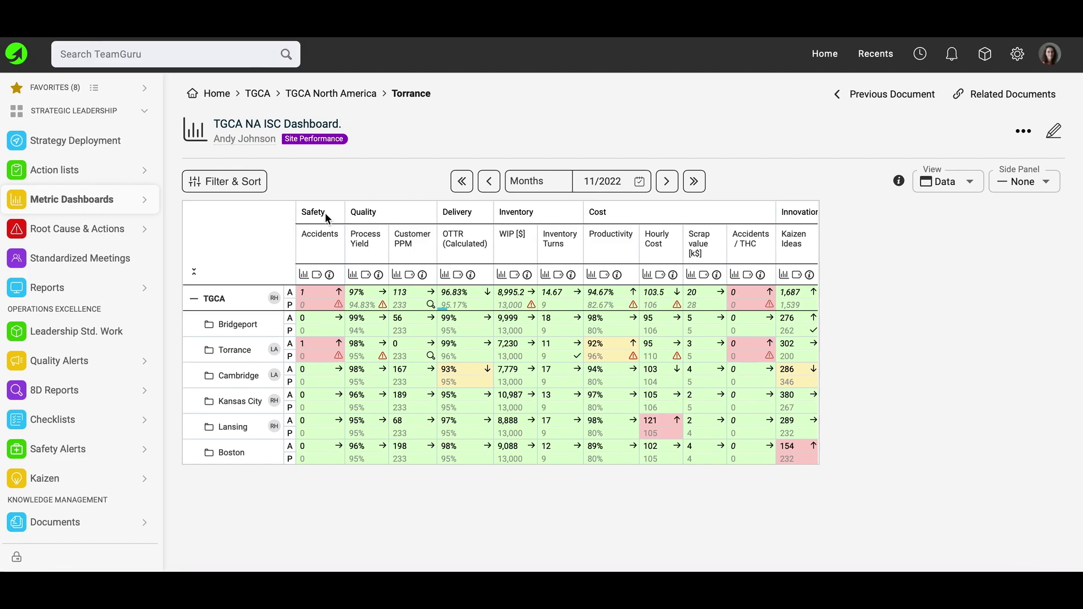
click(547, 186)
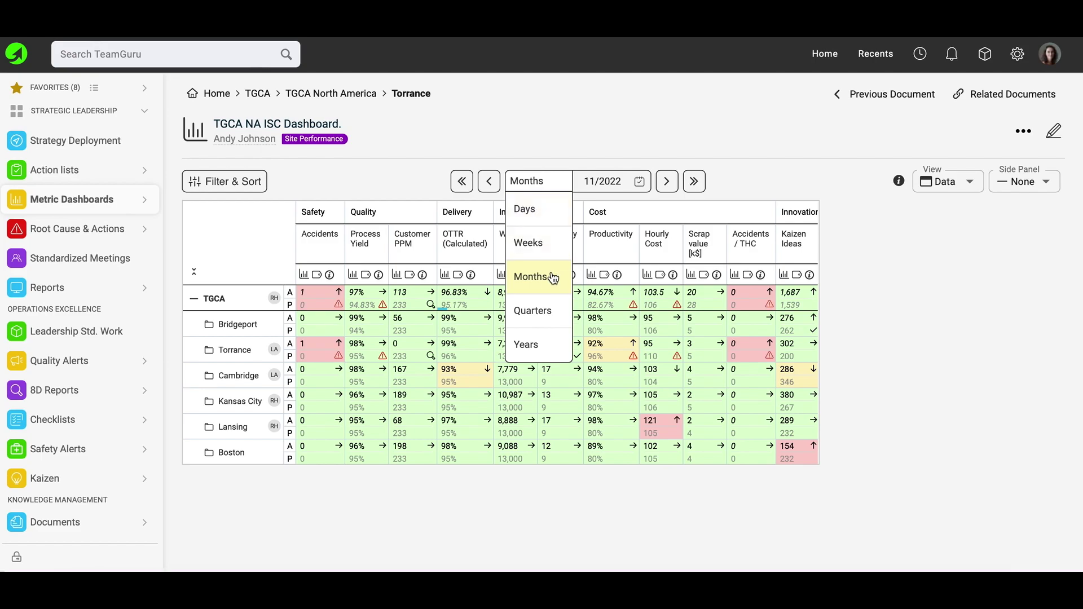
click(818, 182)
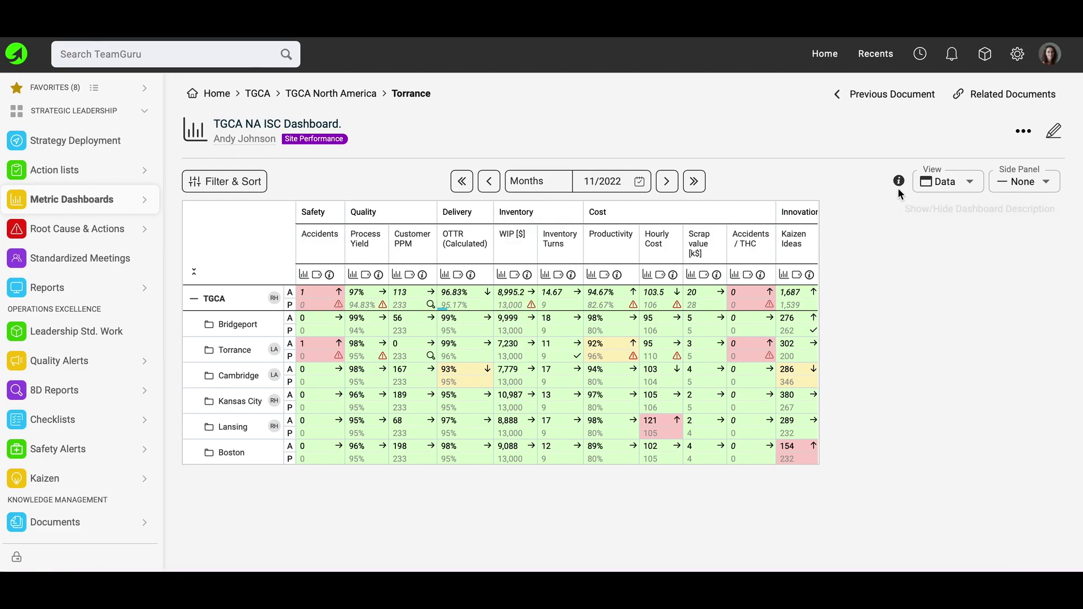
click(898, 182)
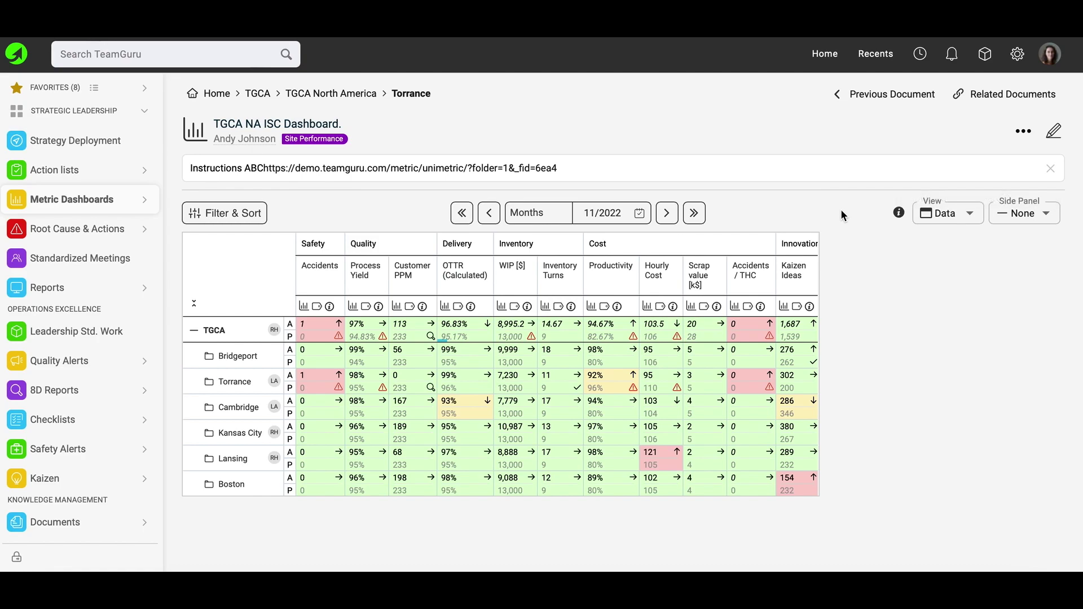
- Hide the description, view the metrics as Charts and as a Spreadsheet, then return to Data view
click(899, 213)
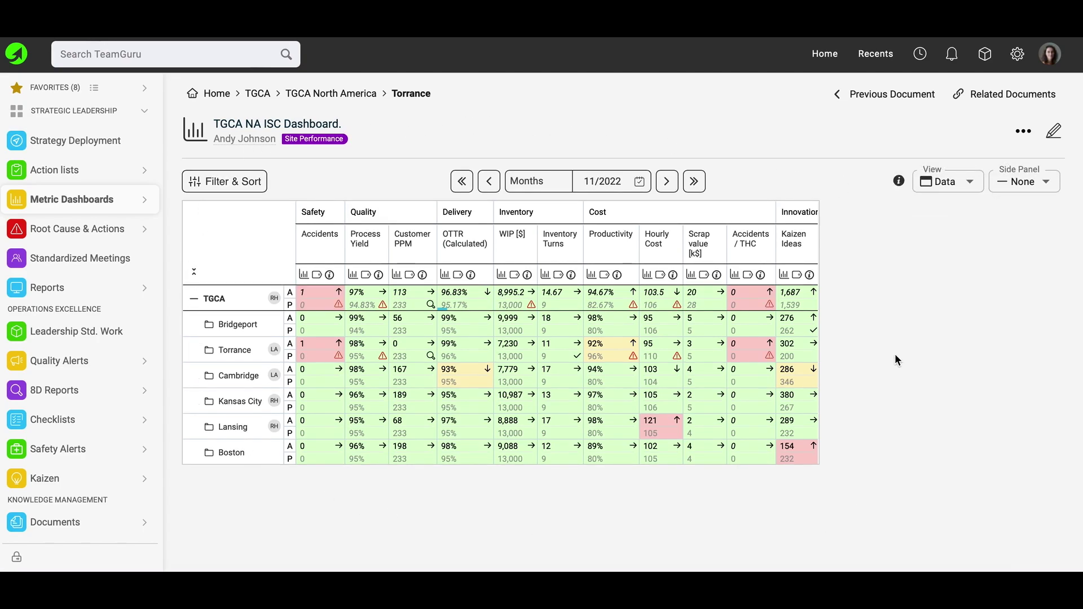
click(969, 181)
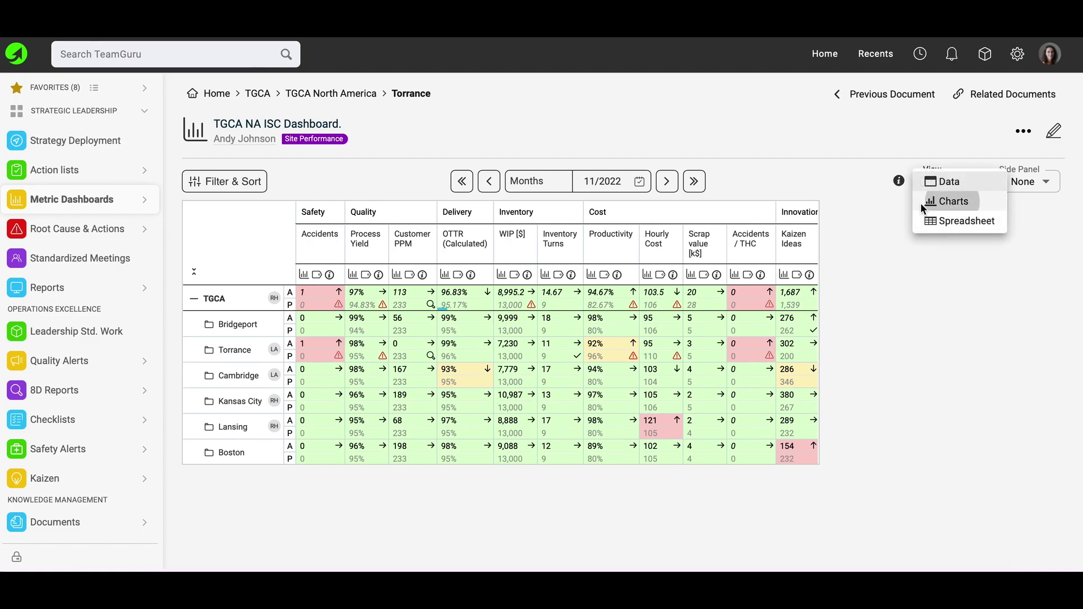
click(948, 202)
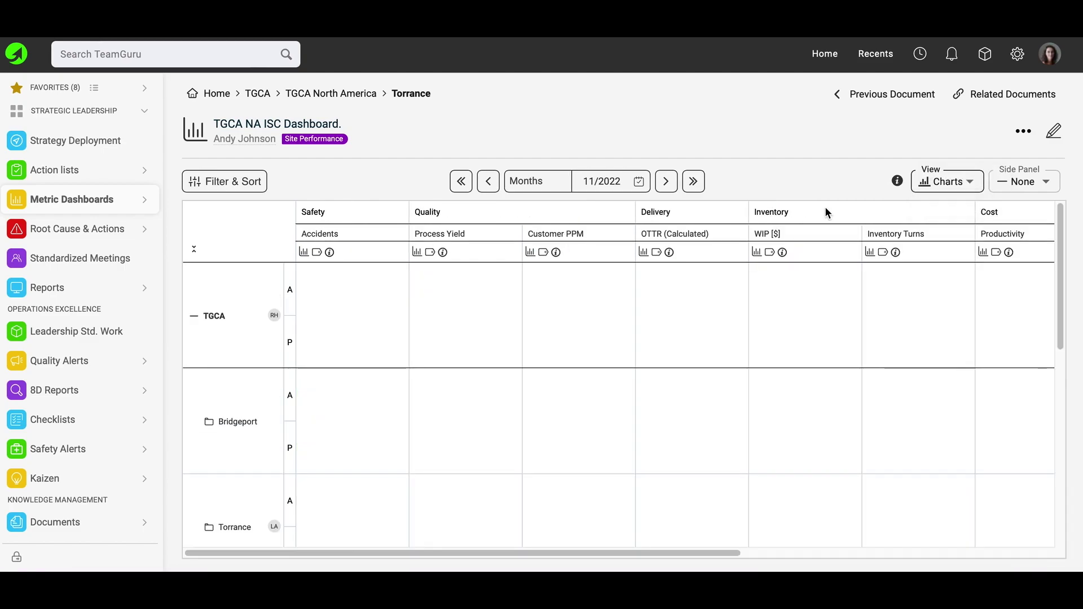
click(969, 186)
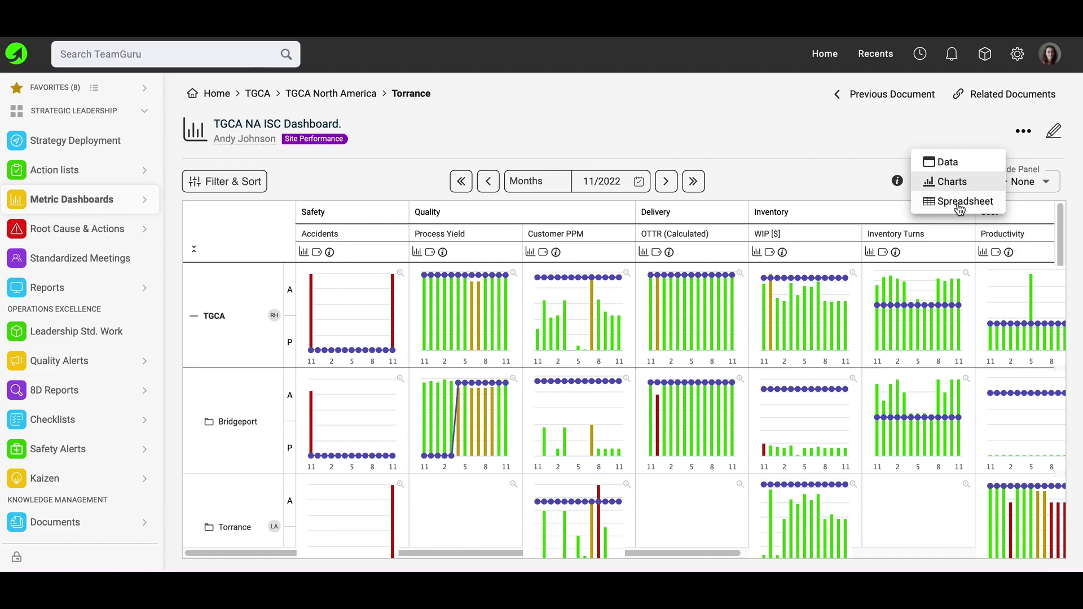
click(957, 200)
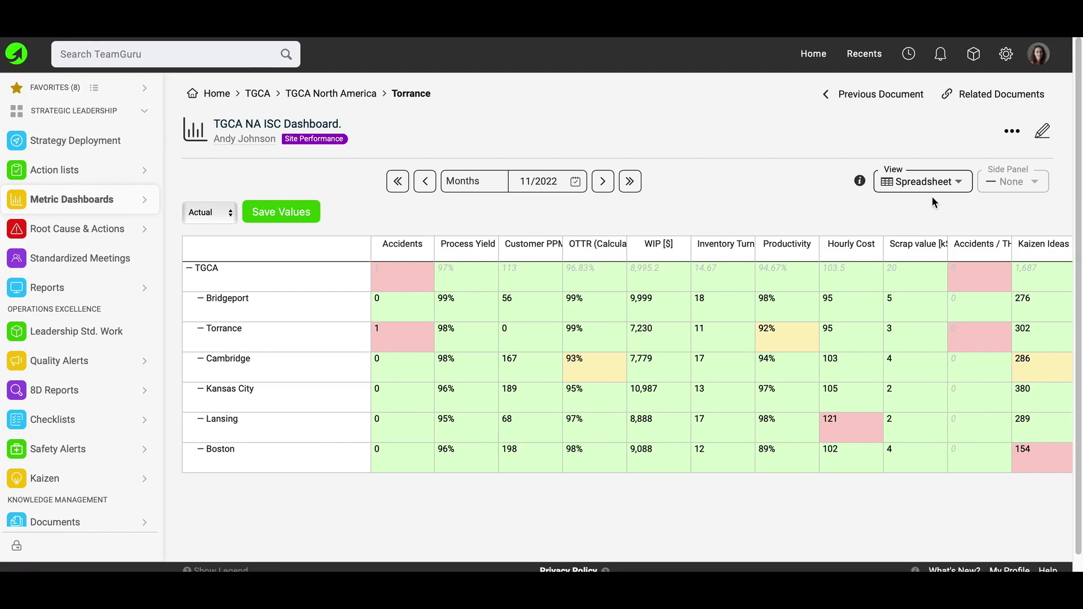
click(956, 181)
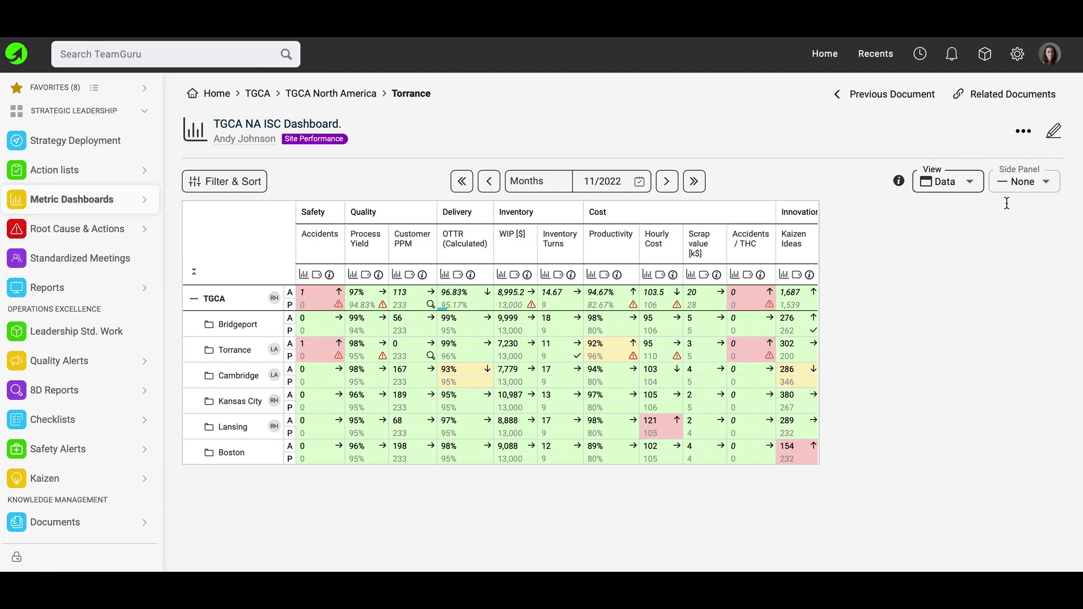
- Show the Actions side panel and close it again
click(1046, 183)
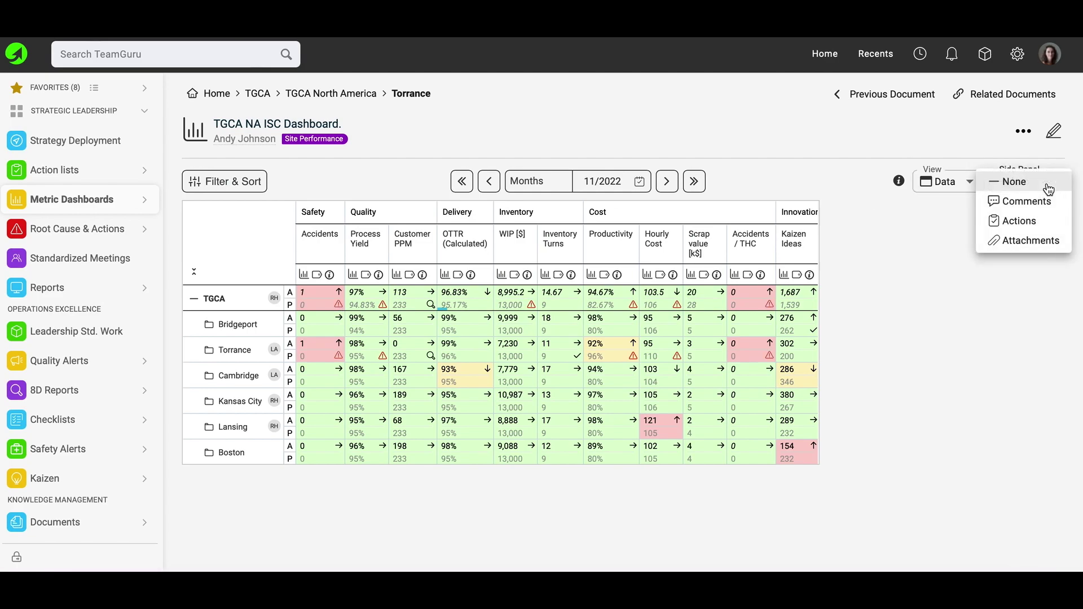
click(1031, 221)
click(1041, 215)
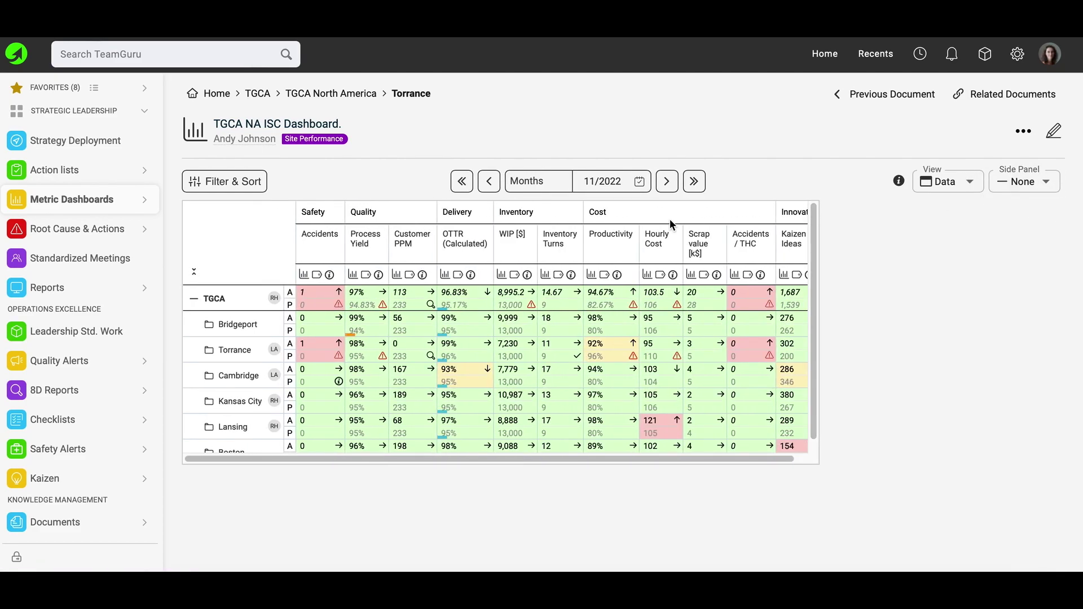
- View the November 2022 Process Yield chart and its labels for TGCA, then close both
click(352, 277)
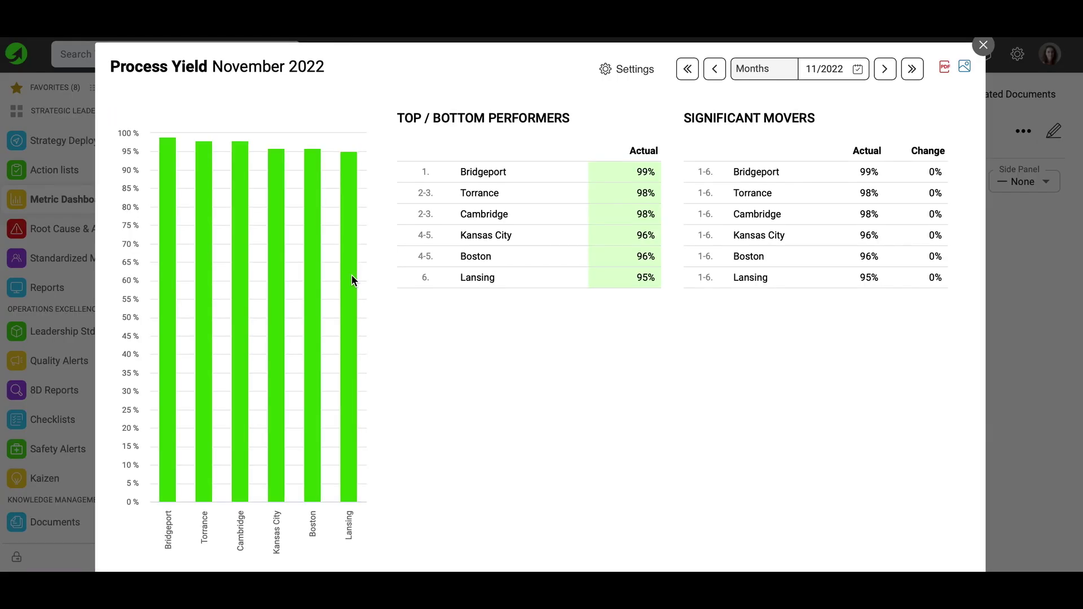
click(983, 45)
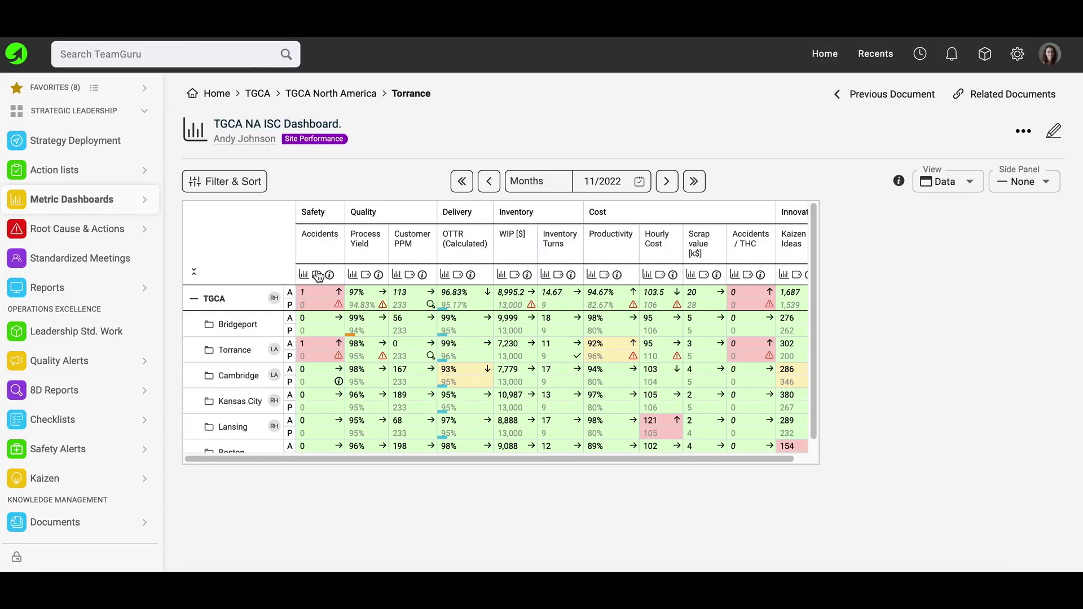
click(366, 275)
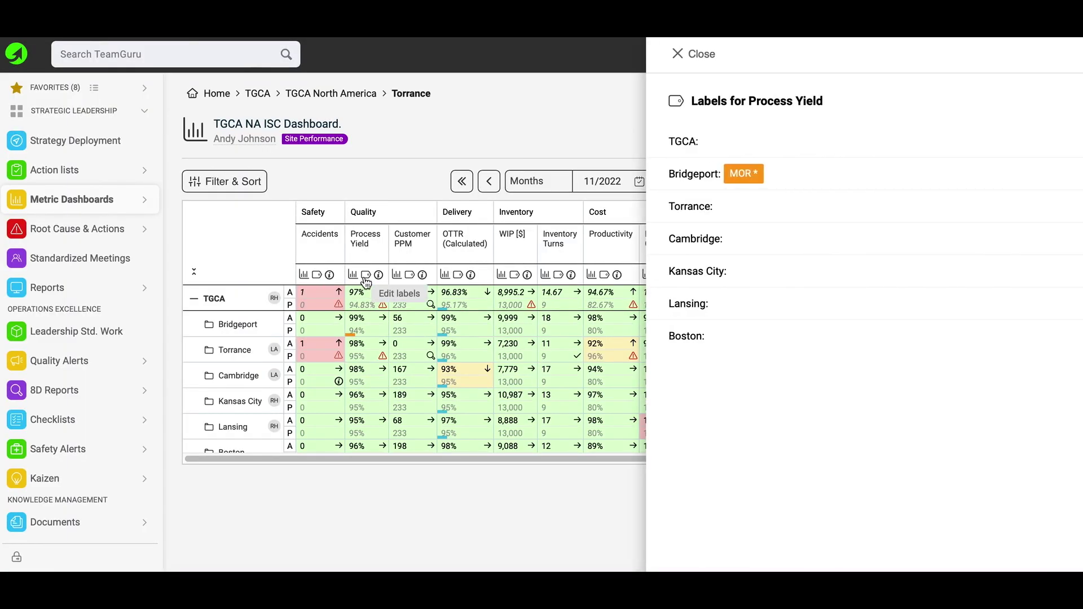
click(709, 142)
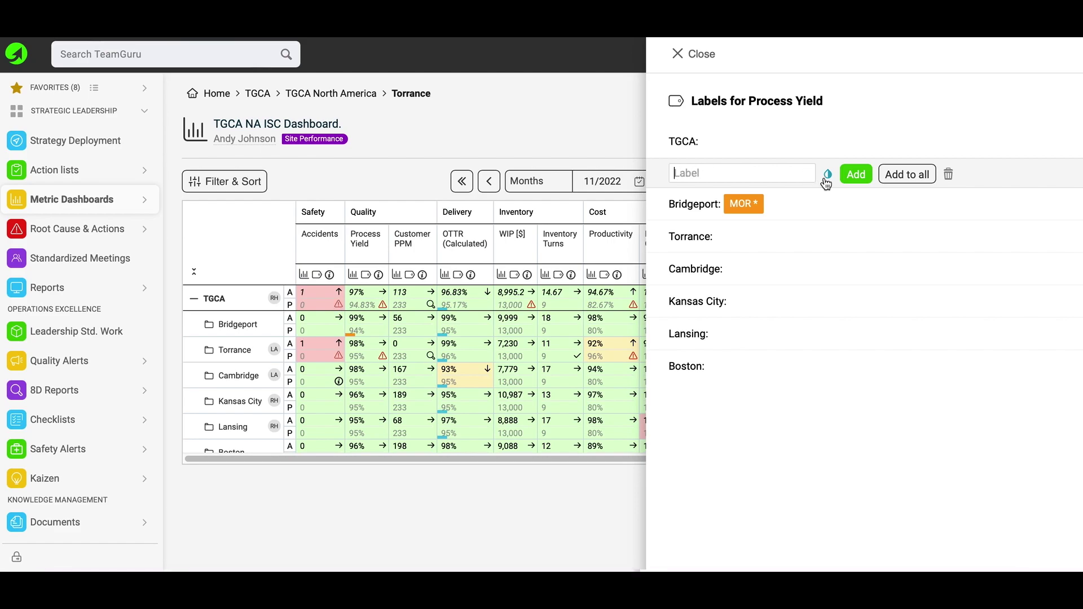
click(697, 54)
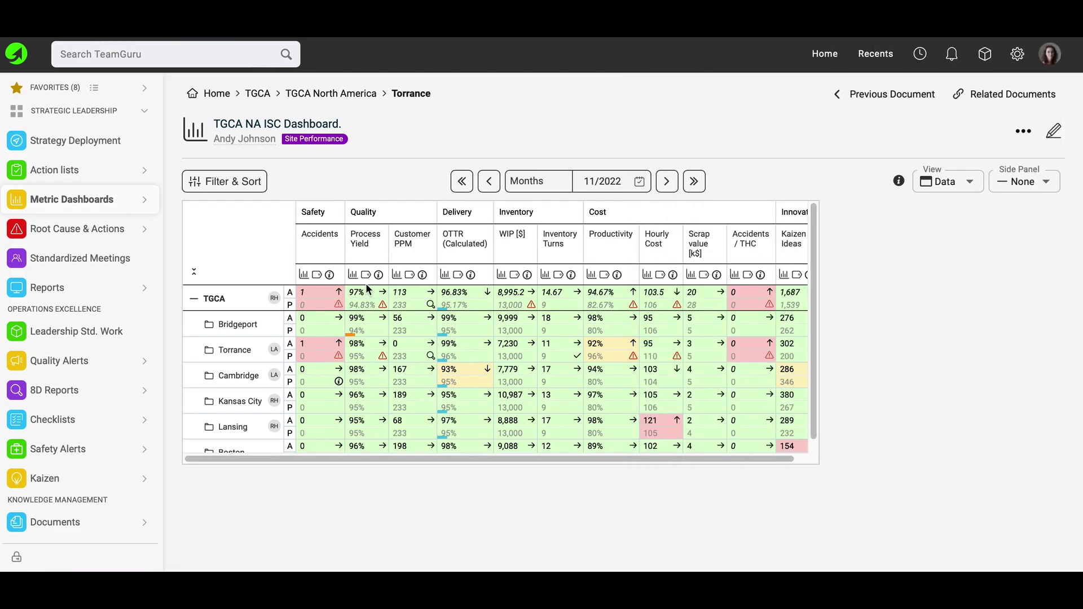
- View the Accidents metric details, then close them
click(330, 276)
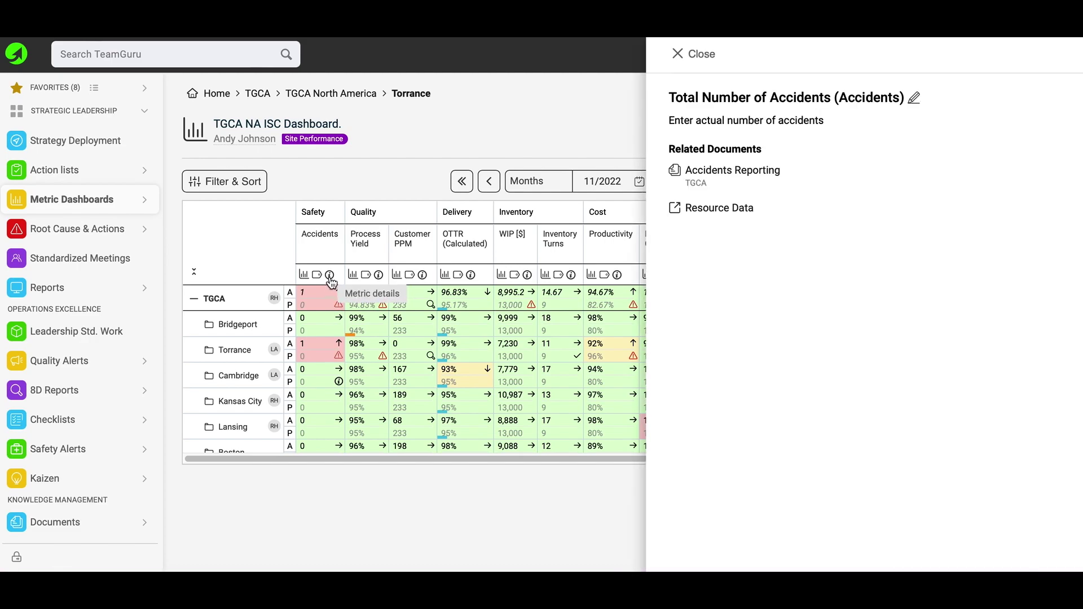
click(706, 61)
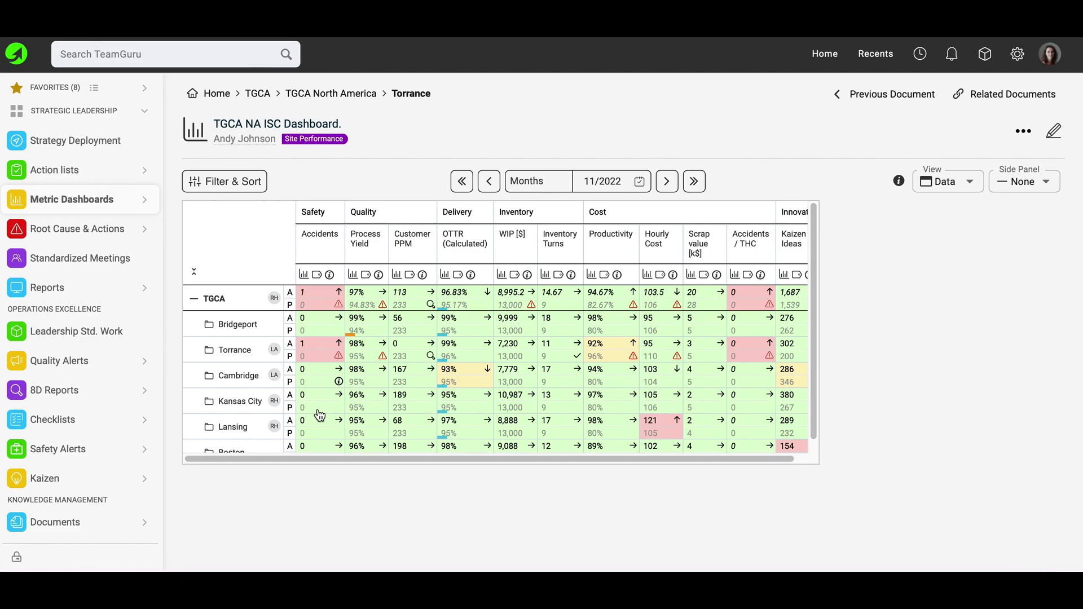
mouse_move(340, 386)
click(339, 382)
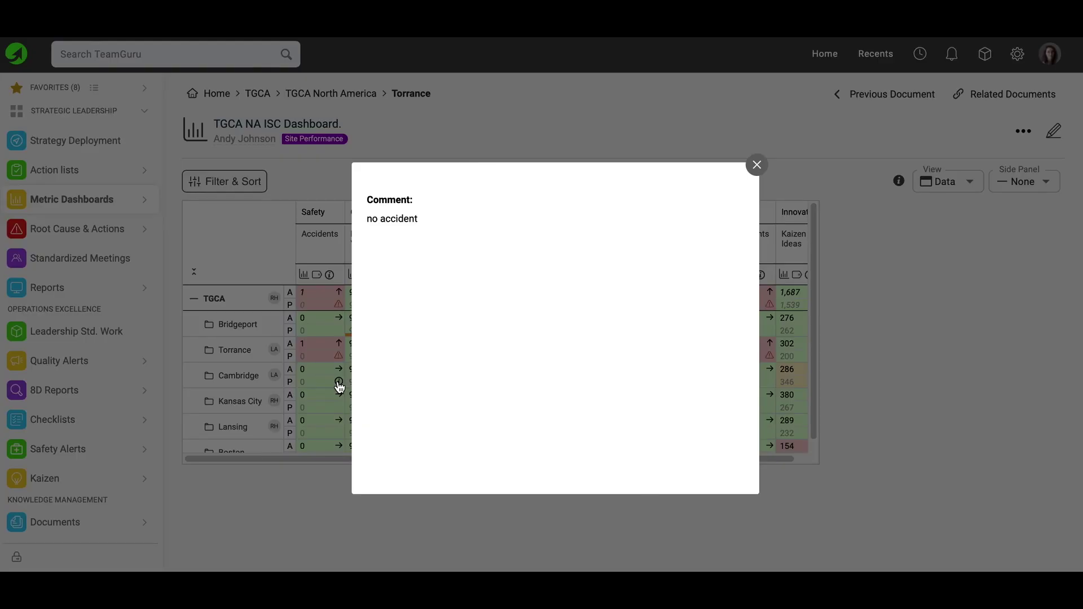
click(756, 165)
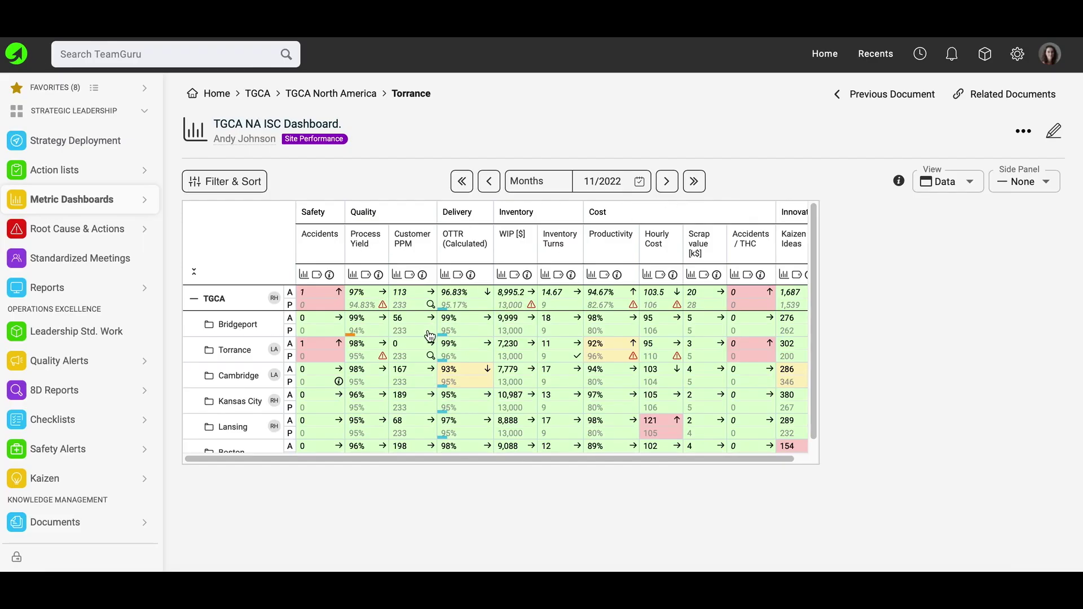
click(384, 359)
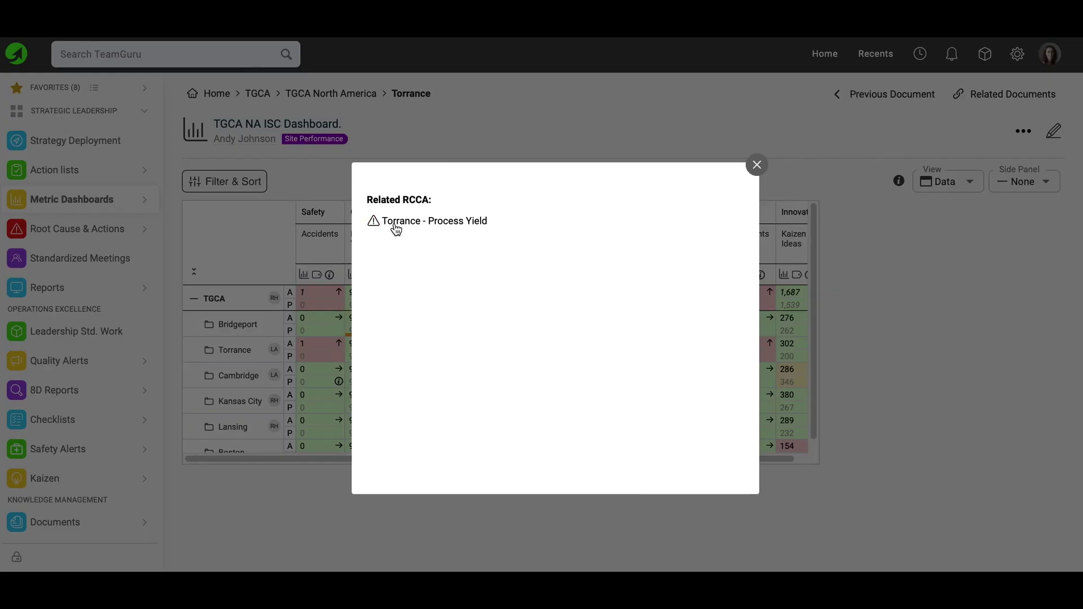
click(756, 165)
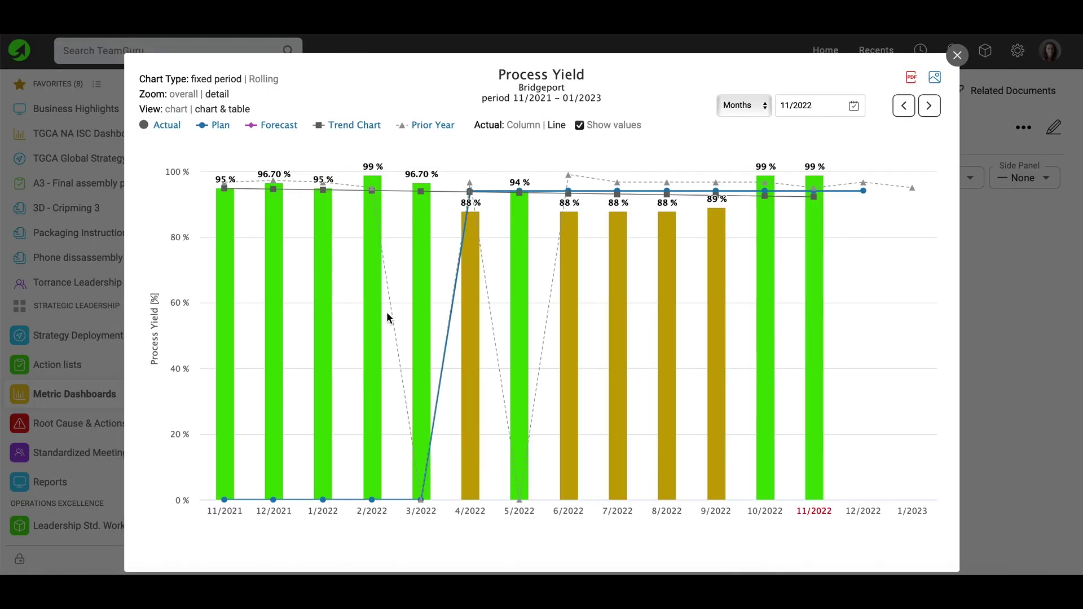
click(957, 55)
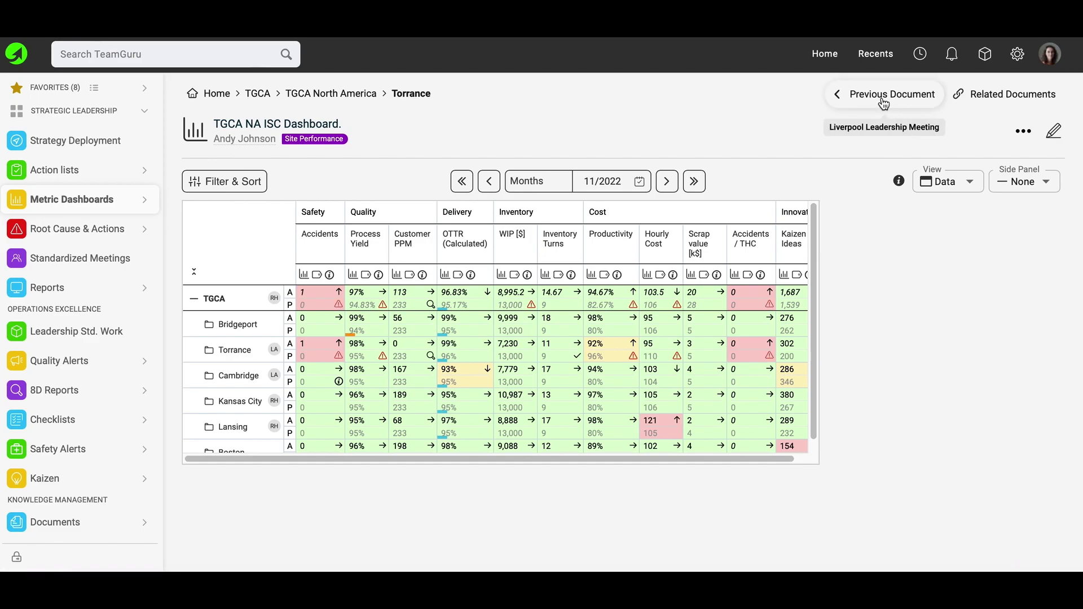
- Check the dashboard's Related Documents list, then show its ••• options menu
click(990, 99)
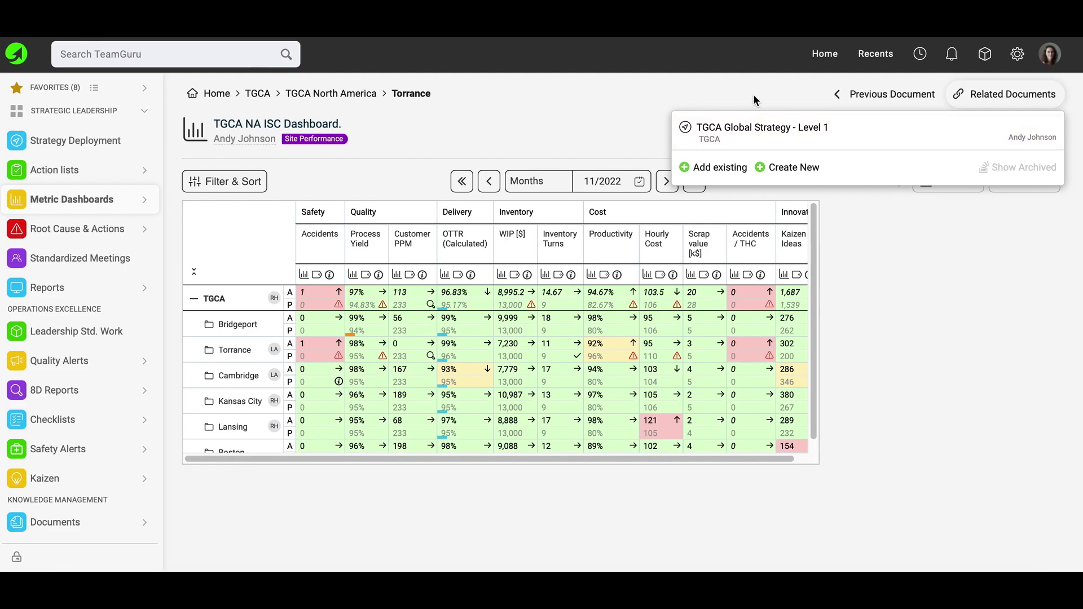
click(728, 95)
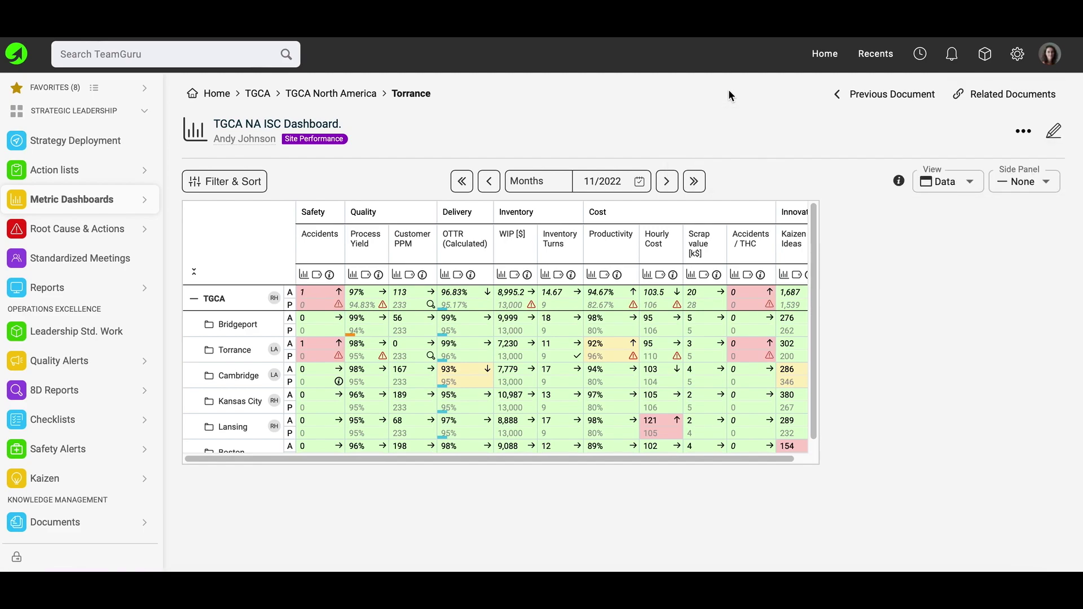
click(1022, 134)
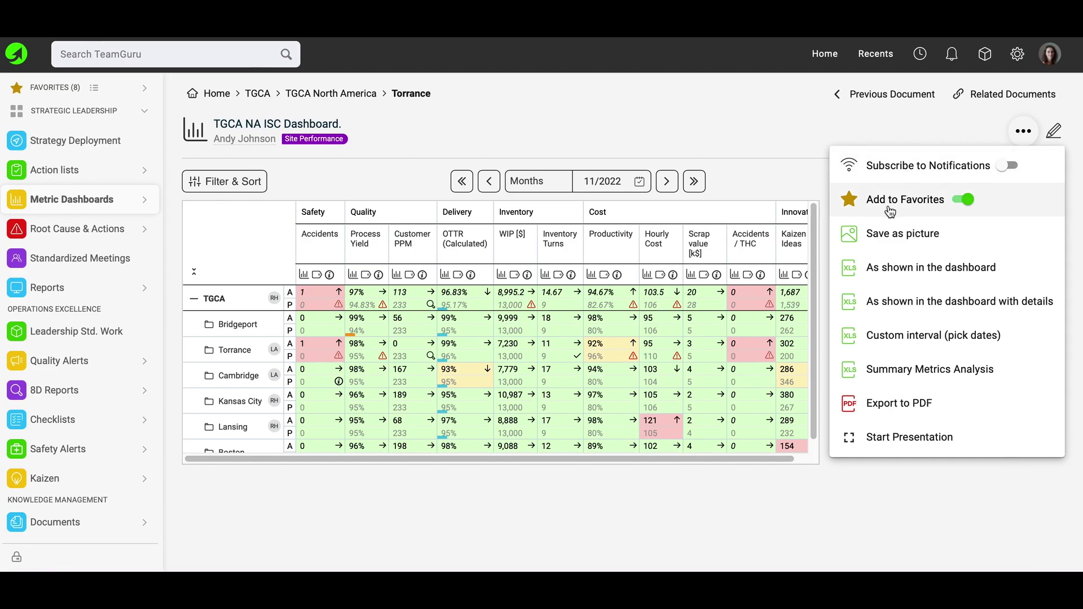
- Expand Favorites in the sidebar, then start and exit the full-screen presentation
click(146, 92)
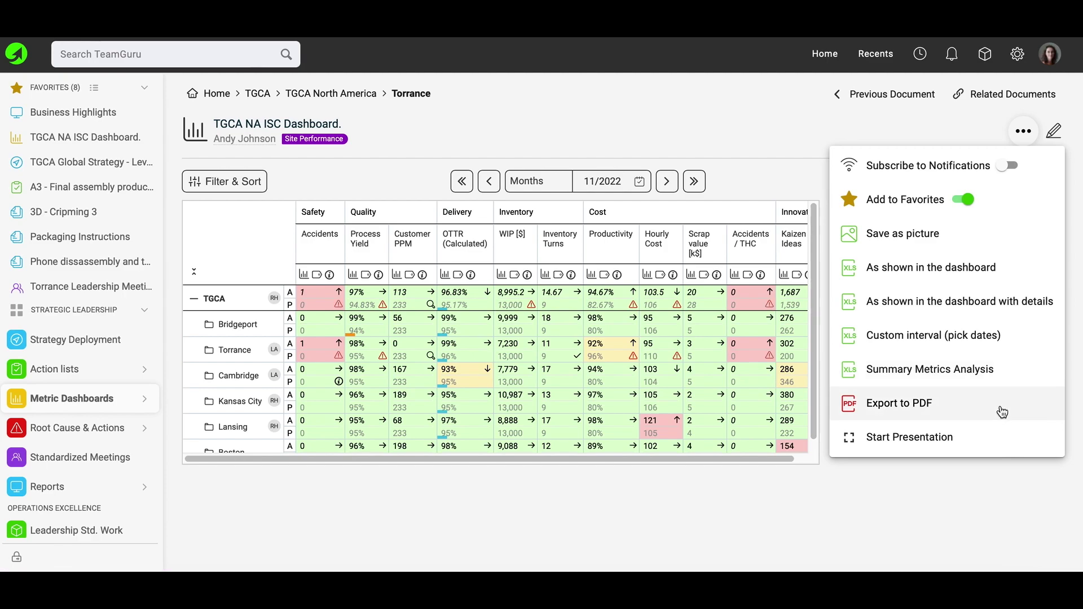
click(908, 438)
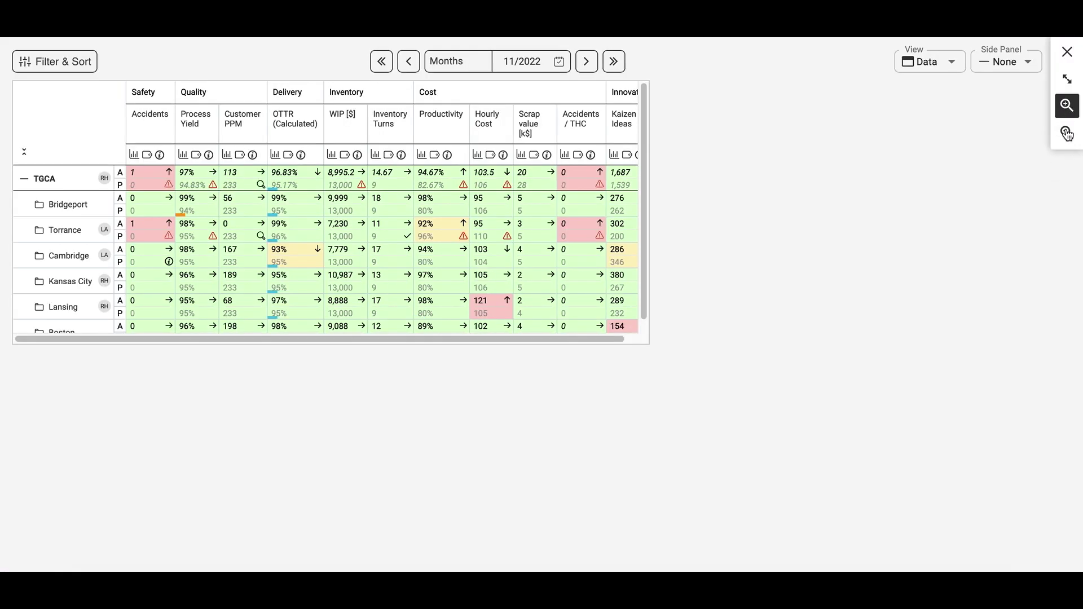
click(1066, 51)
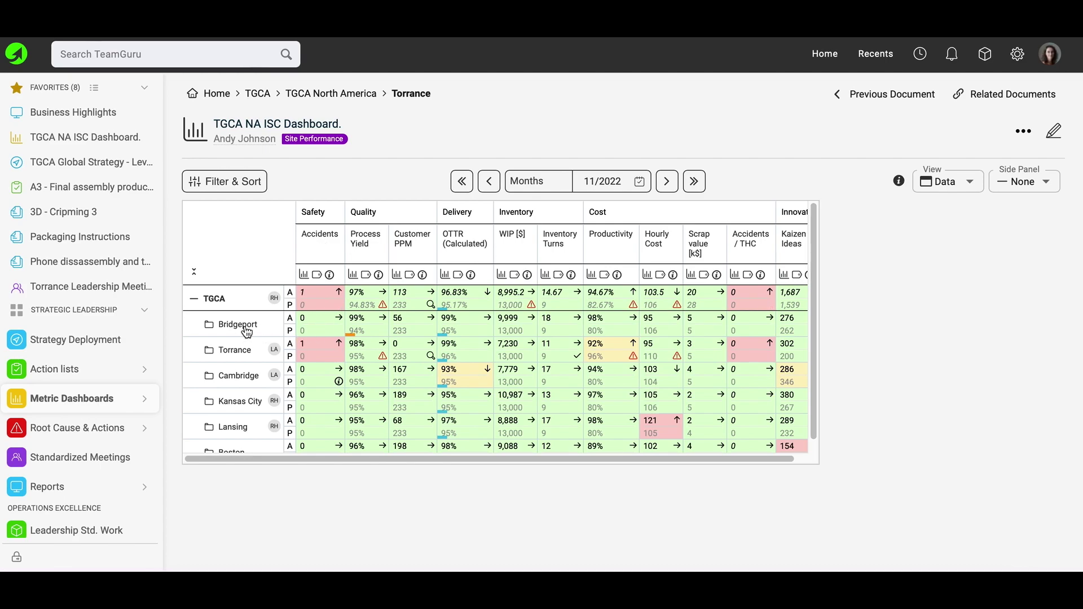
click(317, 328)
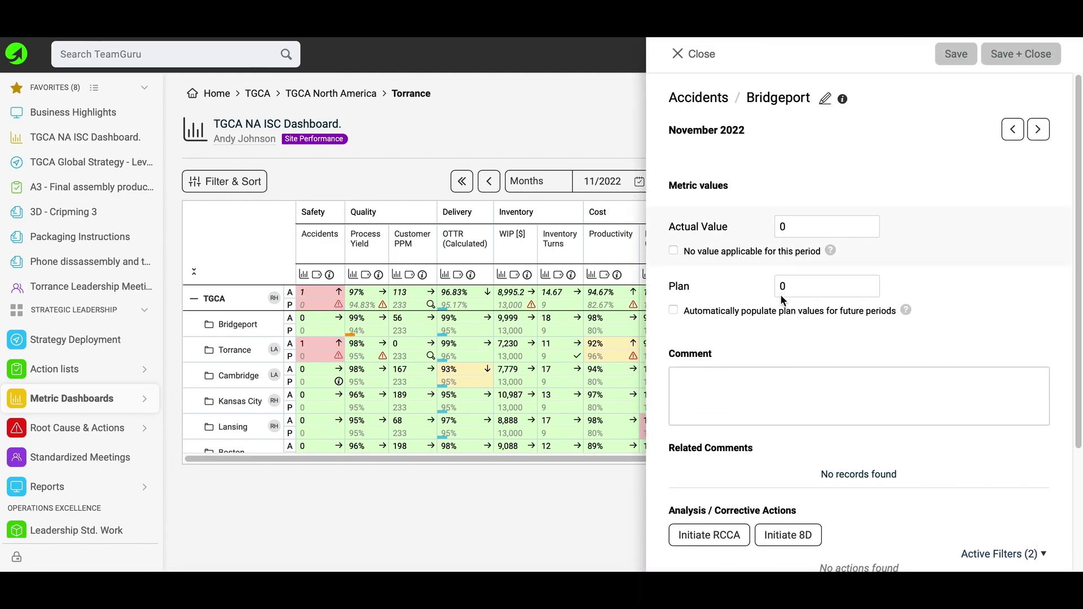
click(697, 55)
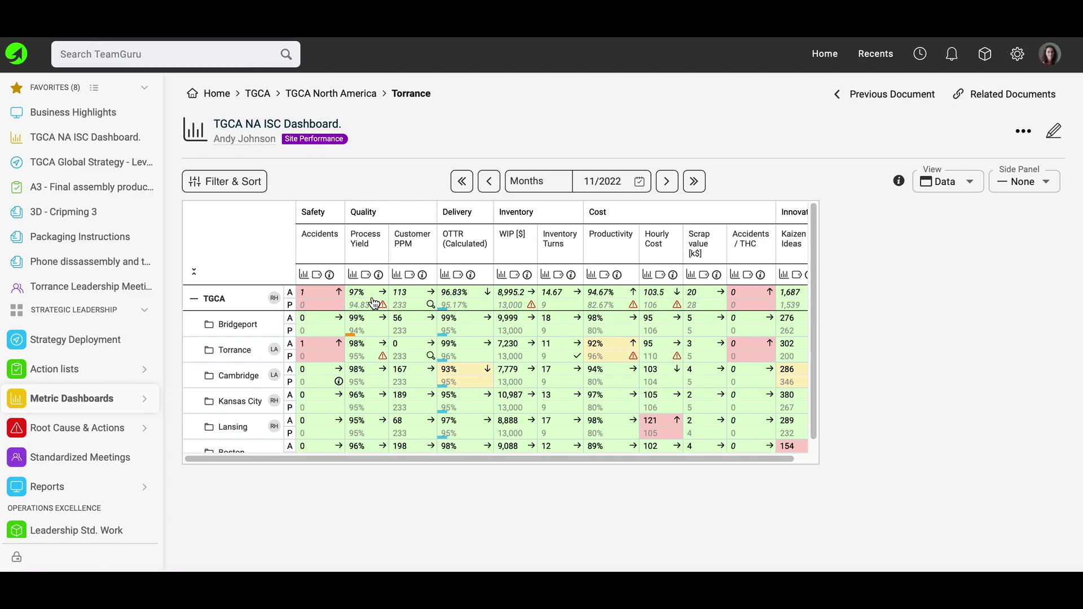
mouse_move(369, 301)
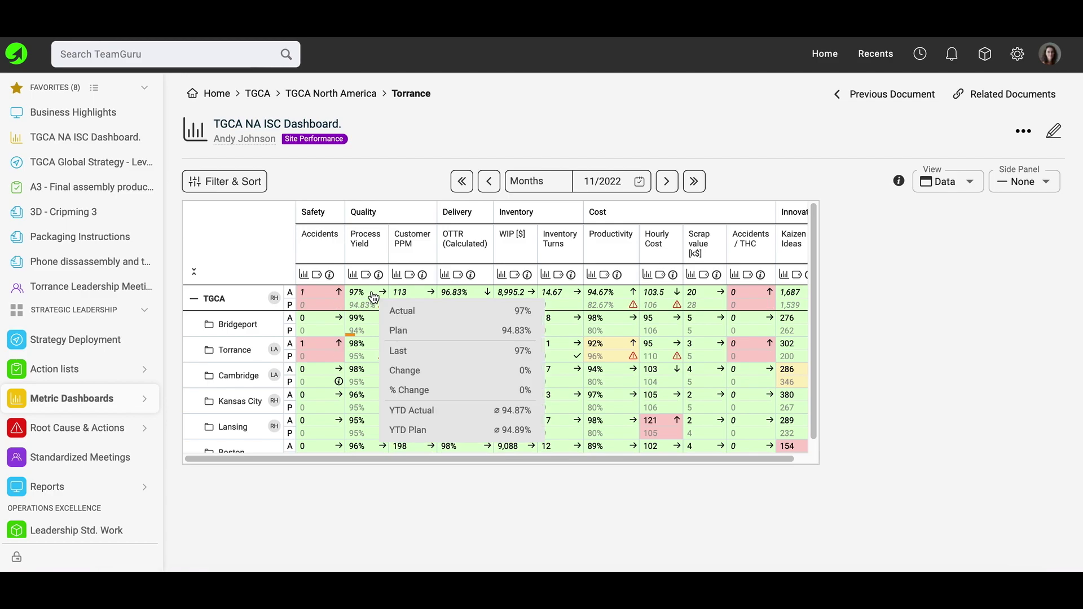
click(370, 297)
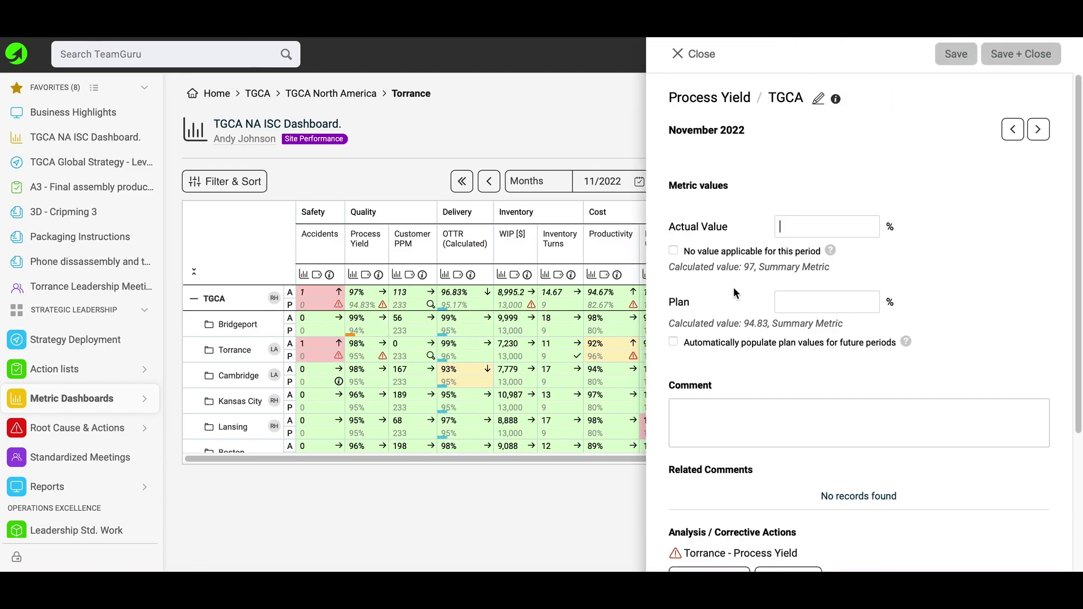
scroll(733, 288, down, 4)
click(762, 495)
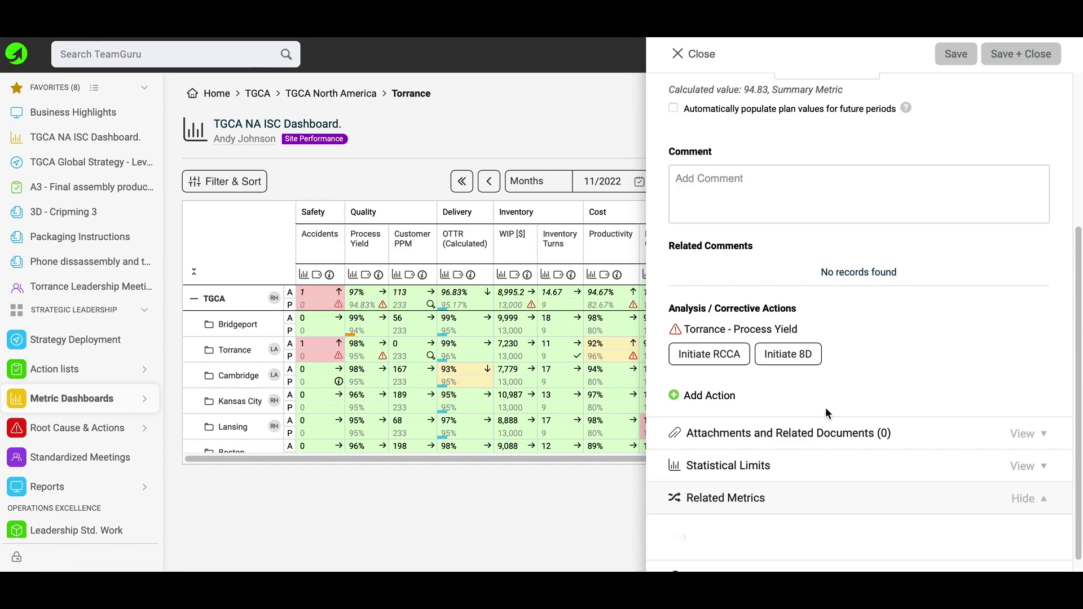
scroll(826, 398, down, 4)
scroll(825, 398, down, 1)
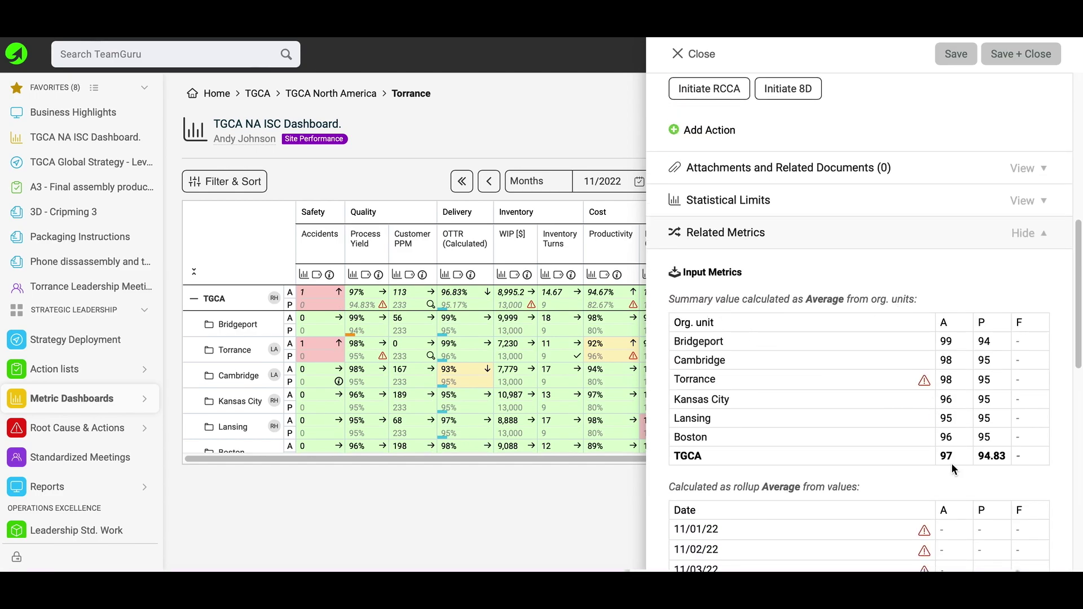
click(525, 330)
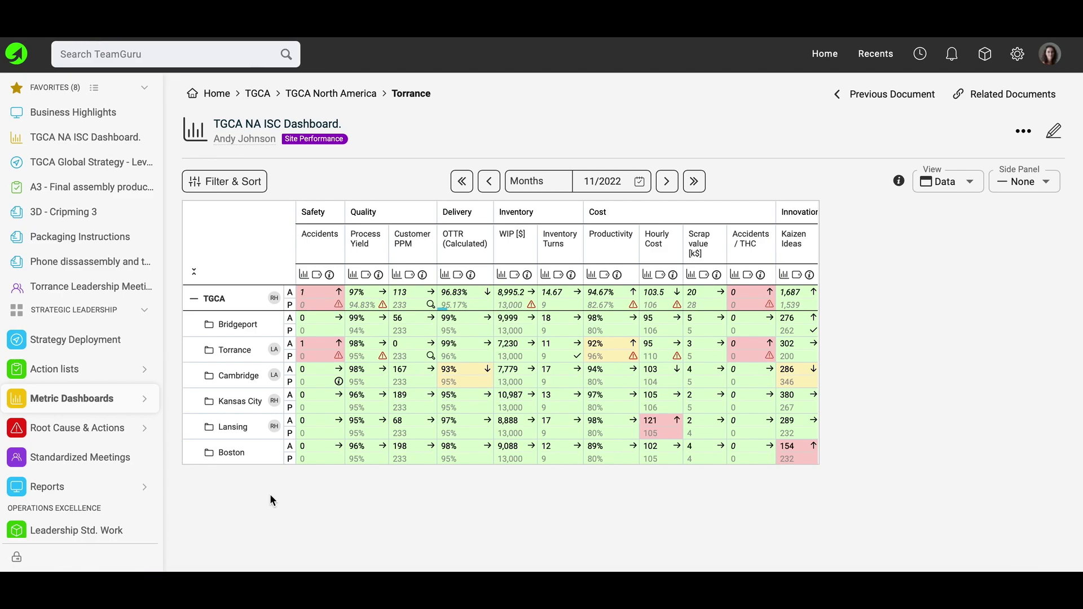
- Show Bridgeport's 2022 monthly metrics, then open and close Accidents Mass Data Entry unchanged
click(237, 325)
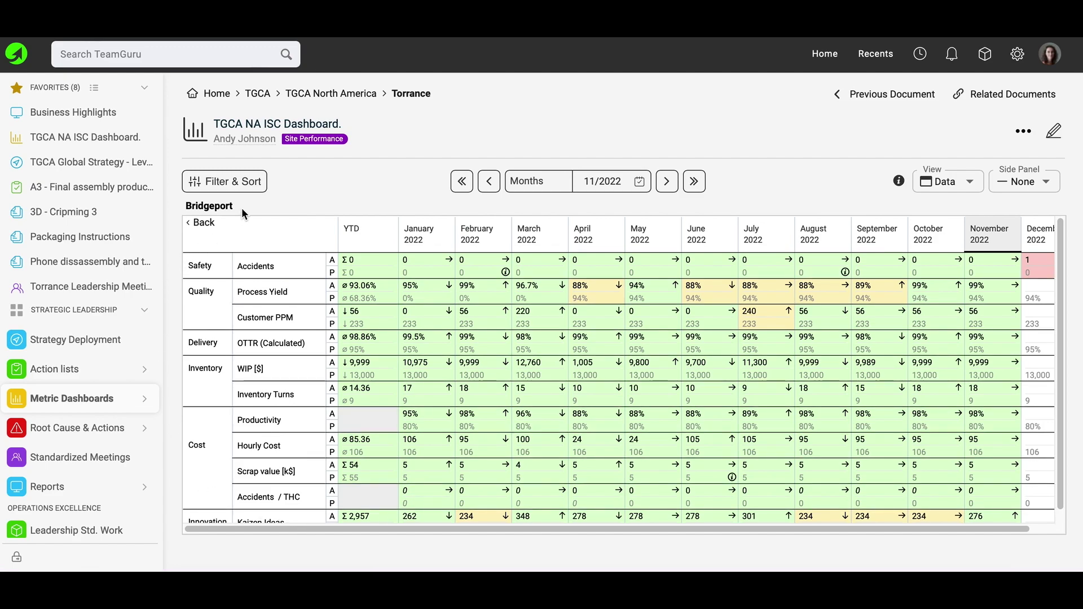
mouse_move(284, 271)
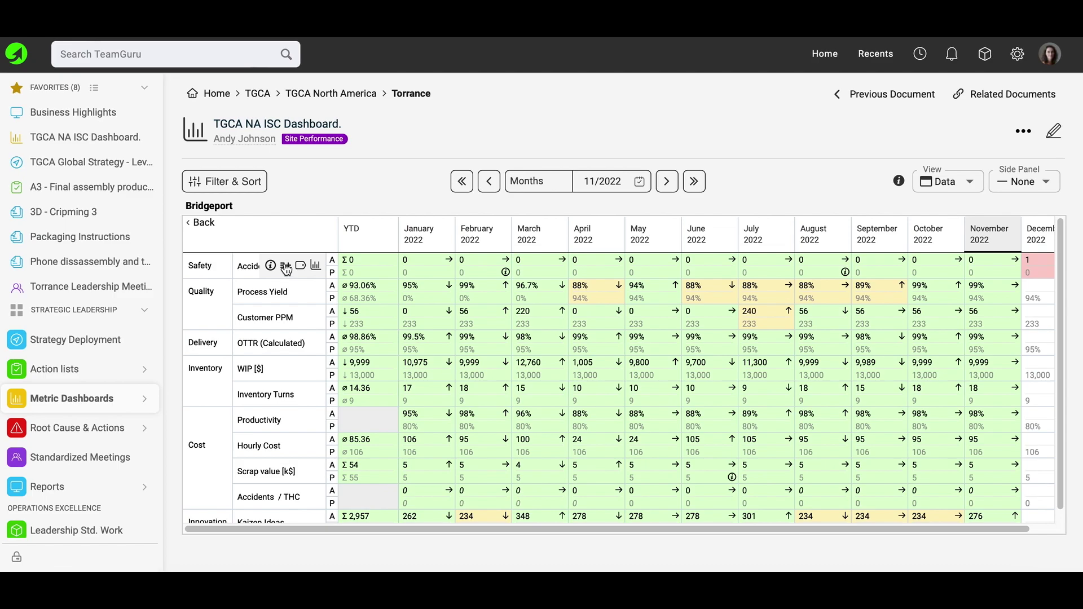
click(286, 270)
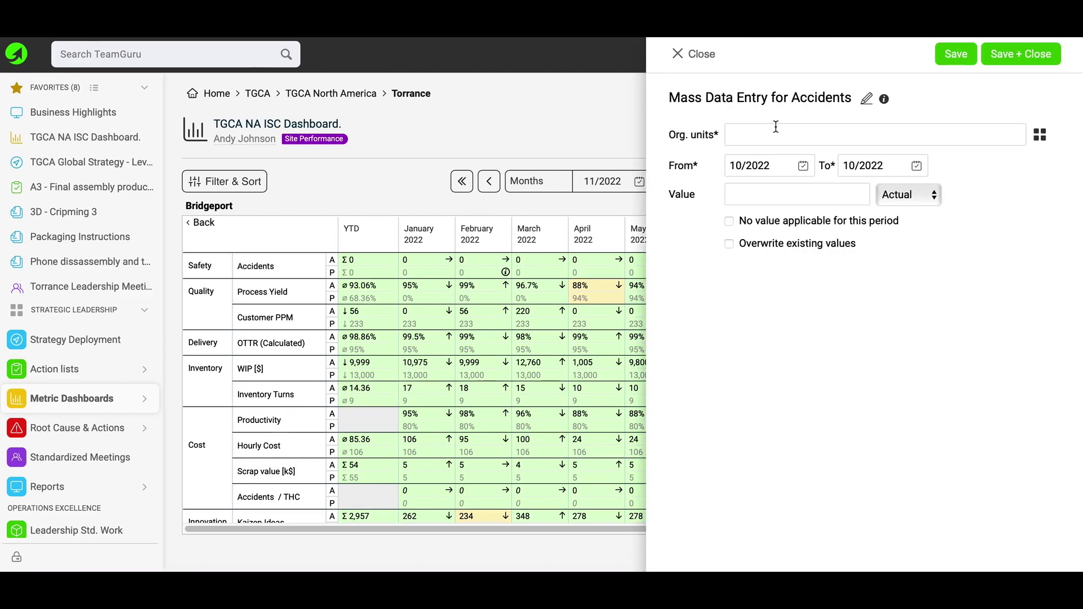
click(778, 130)
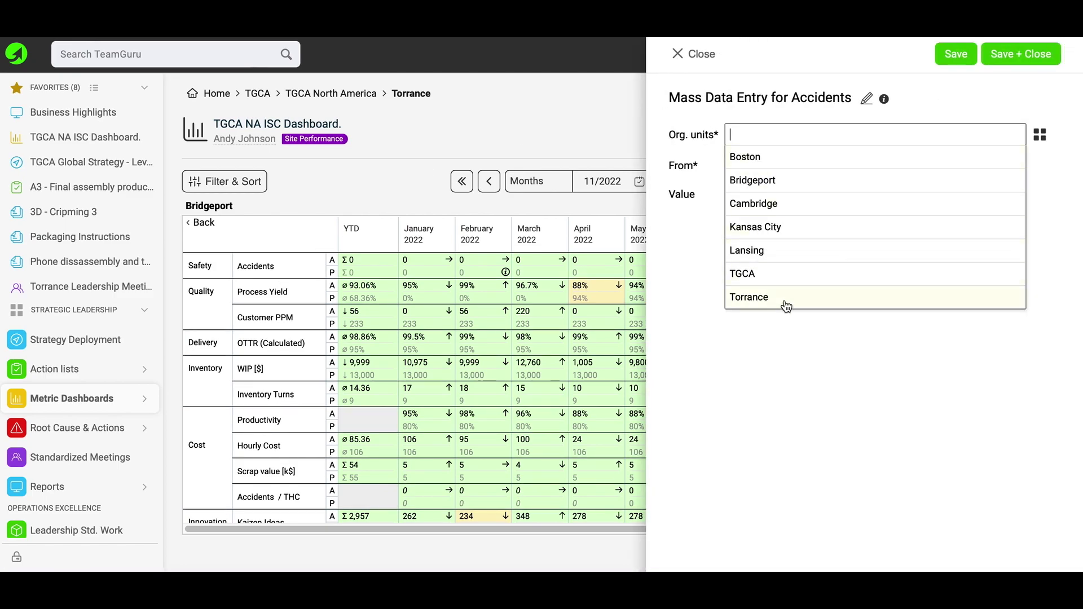
click(740, 106)
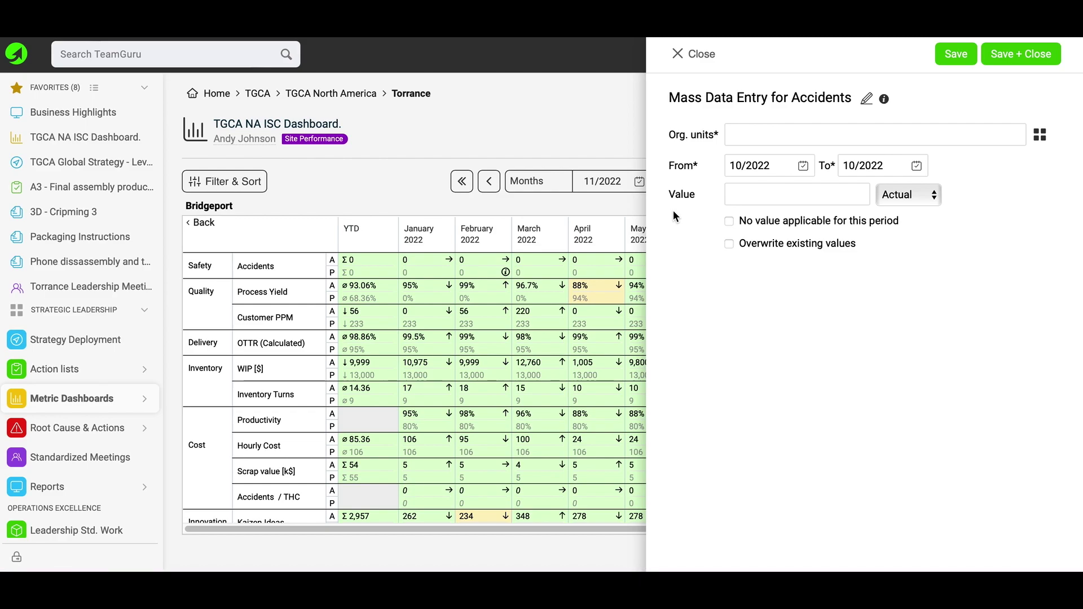
click(722, 70)
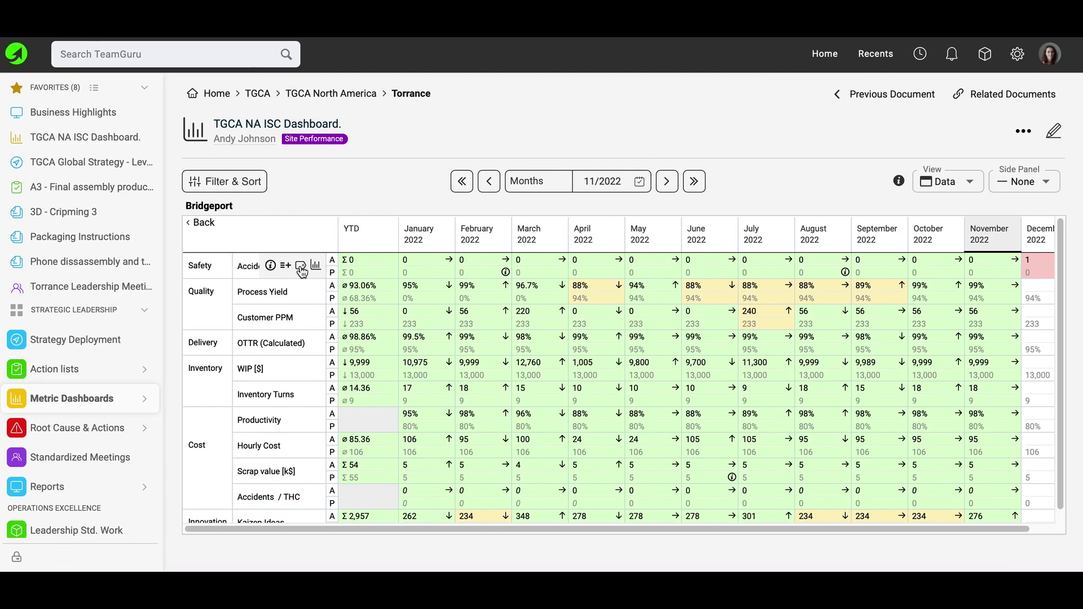